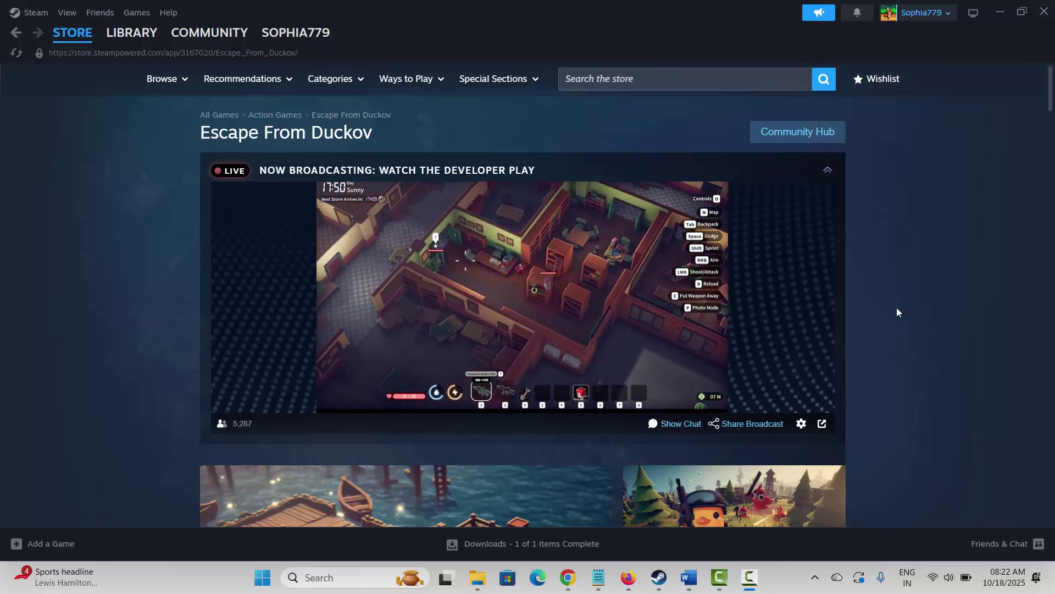
Scroll Escape From Duckov's store page, then check Method 1 in the Word checklist.
{"action": "scroll", "coordinate": [897, 309], "scroll_direction": "down", "scroll_amount": 2}
{"action": "scroll", "coordinate": [897, 312], "scroll_direction": "down", "scroll_amount": 2}
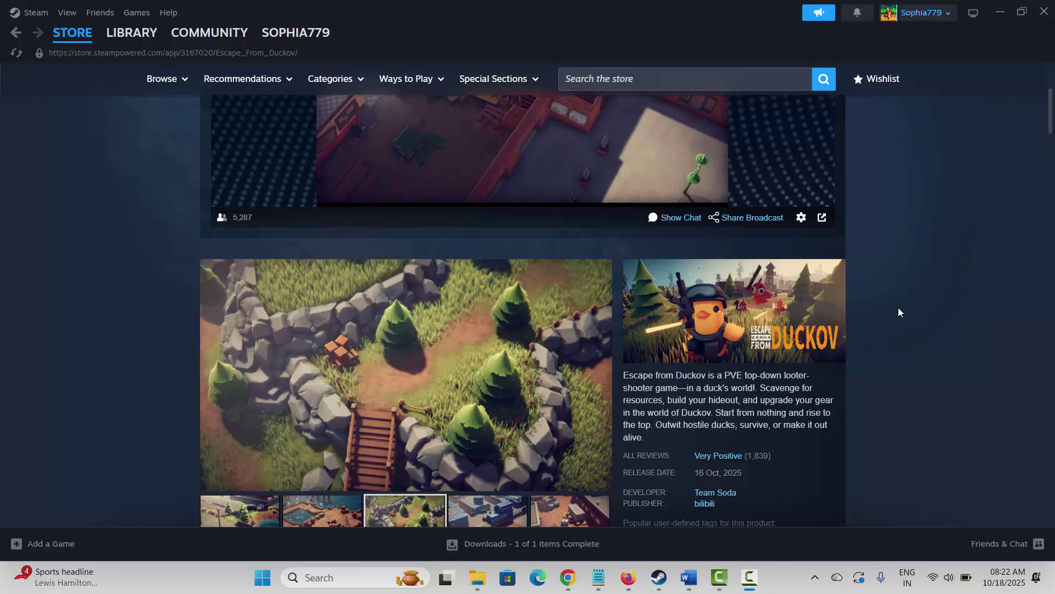
{"action": "scroll", "coordinate": [882, 323], "scroll_direction": "down", "scroll_amount": 2}
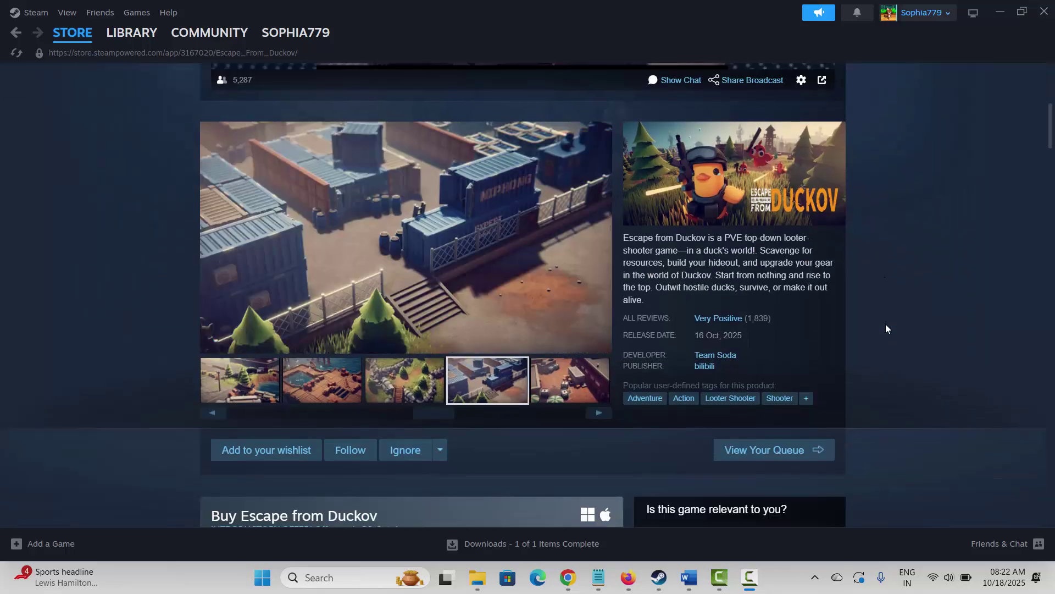
{"action": "scroll", "coordinate": [913, 316], "scroll_direction": "up", "scroll_amount": 1}
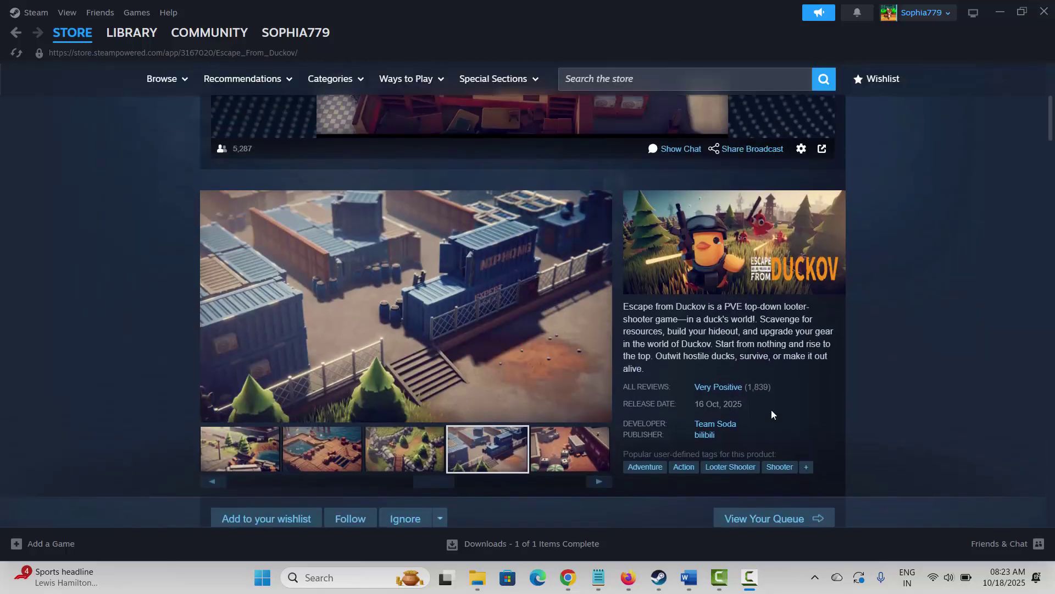
{"action": "mouse_move", "coordinate": [688, 577]}
{"action": "left_click", "coordinate": [767, 506]}
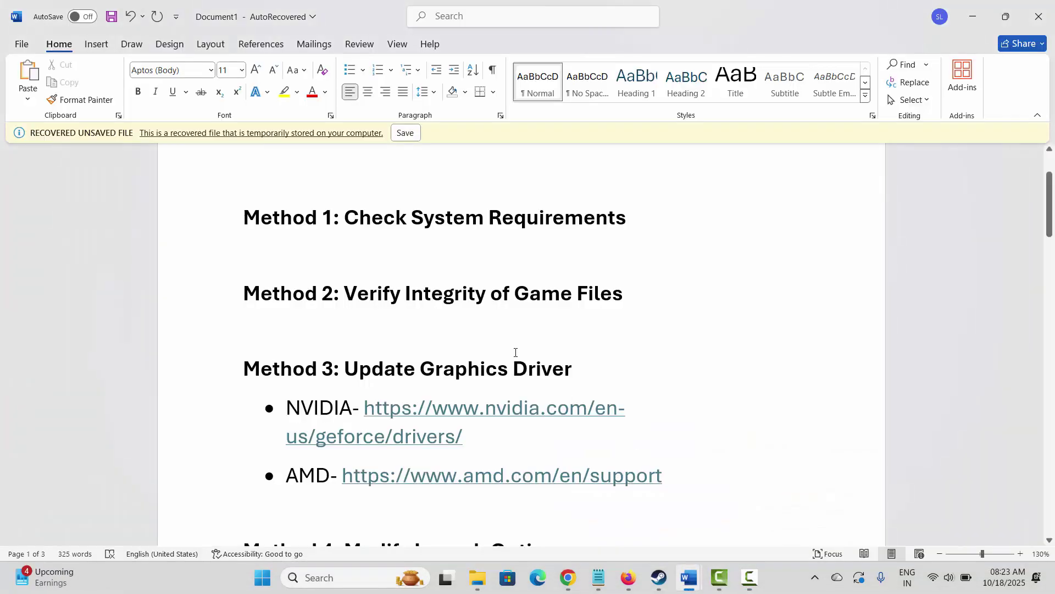
{"action": "left_click", "coordinate": [224, 236]}
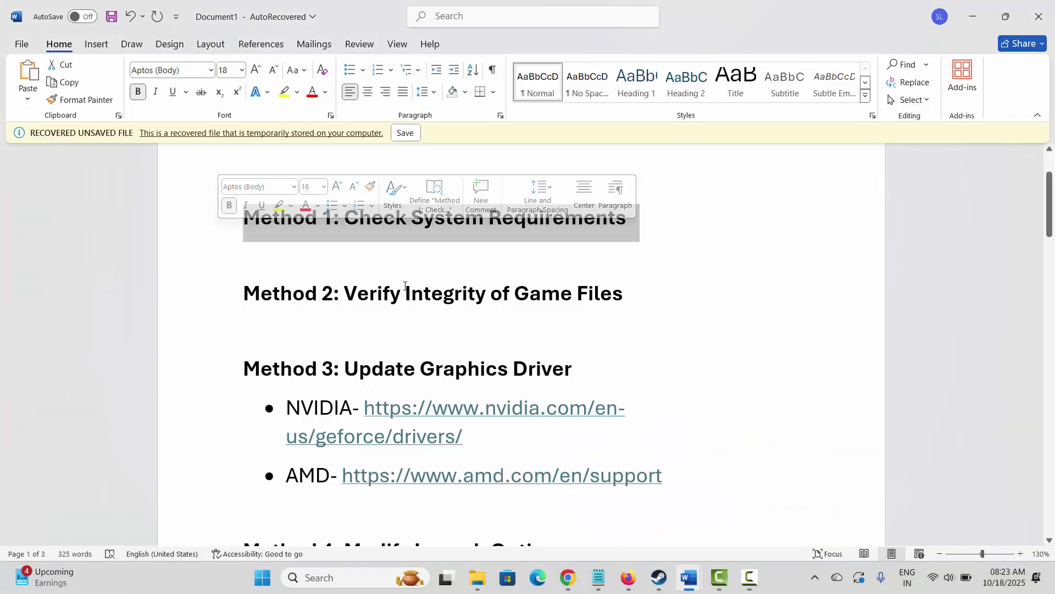
{"action": "left_click", "coordinate": [660, 577]}
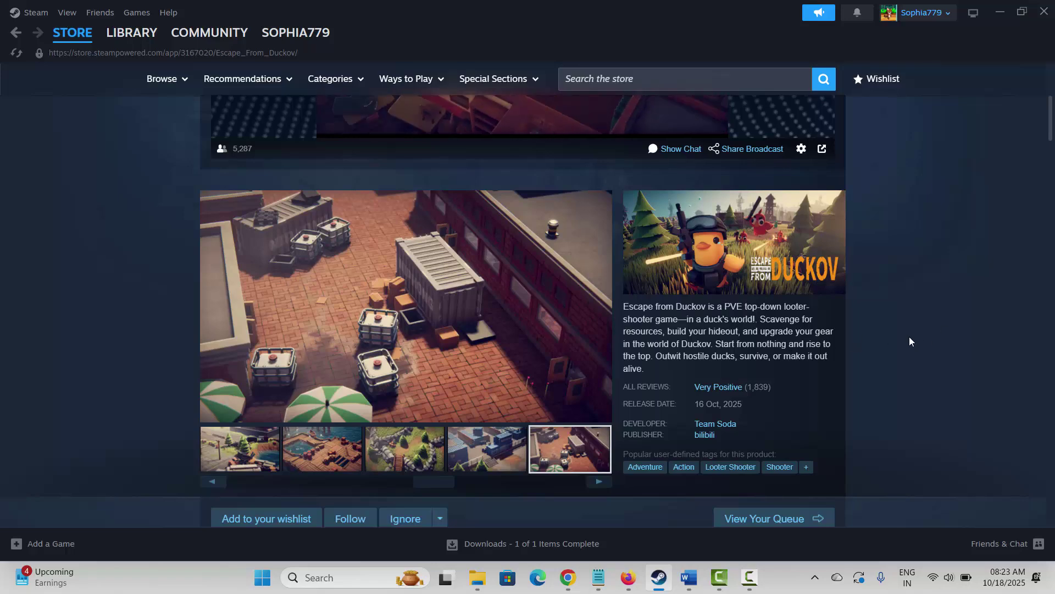
Scroll down to the System Requirements section and highlight its heading.
{"action": "scroll", "coordinate": [909, 337], "scroll_direction": "down", "scroll_amount": 10}
{"action": "scroll", "coordinate": [907, 350], "scroll_direction": "down", "scroll_amount": 15}
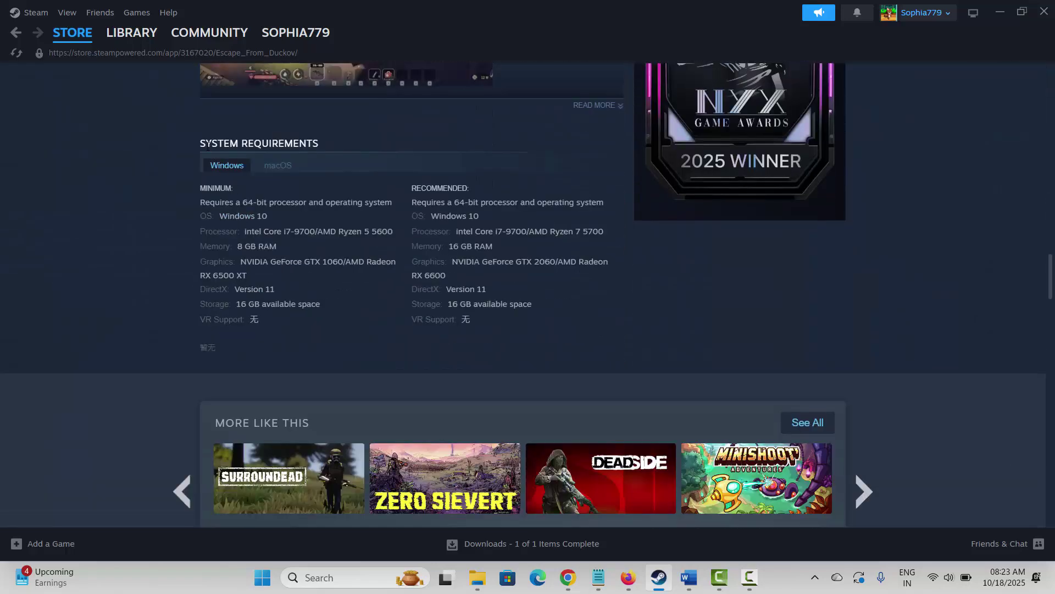
{"action": "left_click_drag", "start_coordinate": [206, 144], "coordinate": [306, 144]}
{"action": "left_click", "coordinate": [150, 242]}
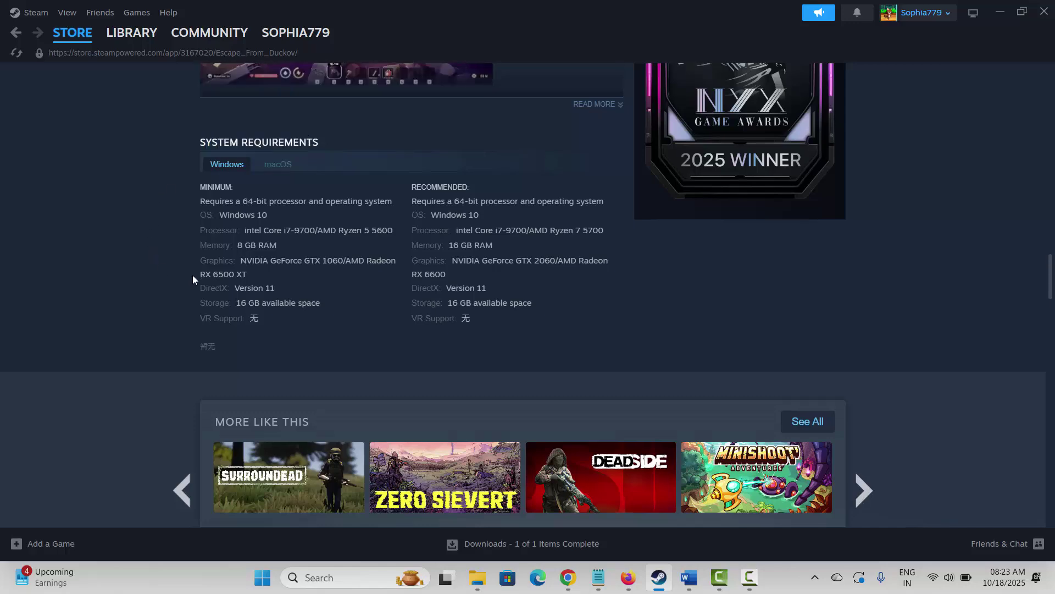
{"action": "scroll", "coordinate": [192, 275], "scroll_direction": "down", "scroll_amount": 1}
{"action": "scroll", "coordinate": [198, 277], "scroll_direction": "up", "scroll_amount": 2}
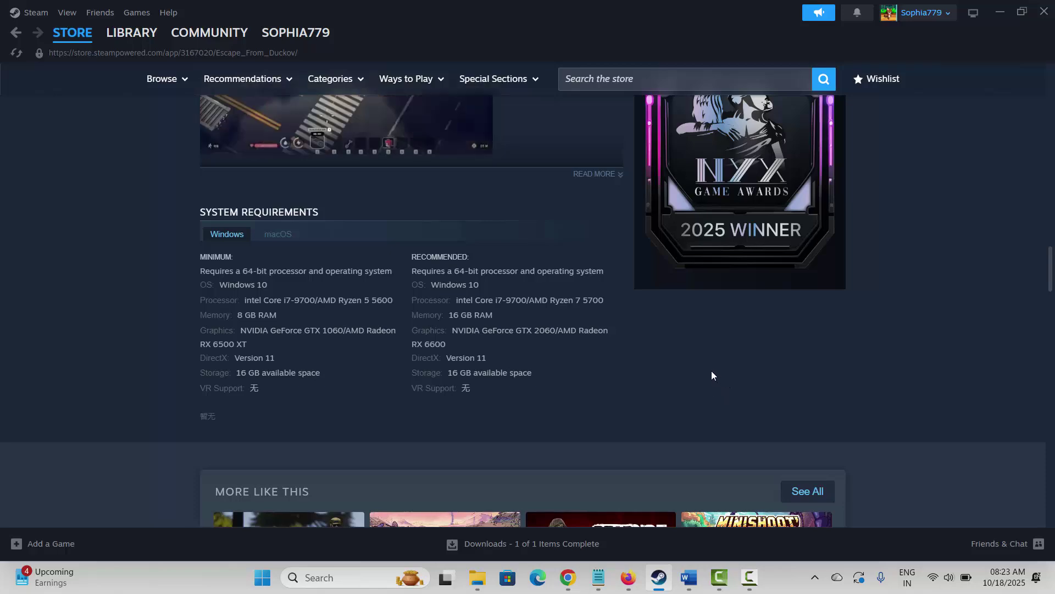
Check Method 2 in the Word checklist, then go to the Steam library.
{"action": "left_click", "coordinate": [659, 578]}
{"action": "left_click", "coordinate": [186, 293]}
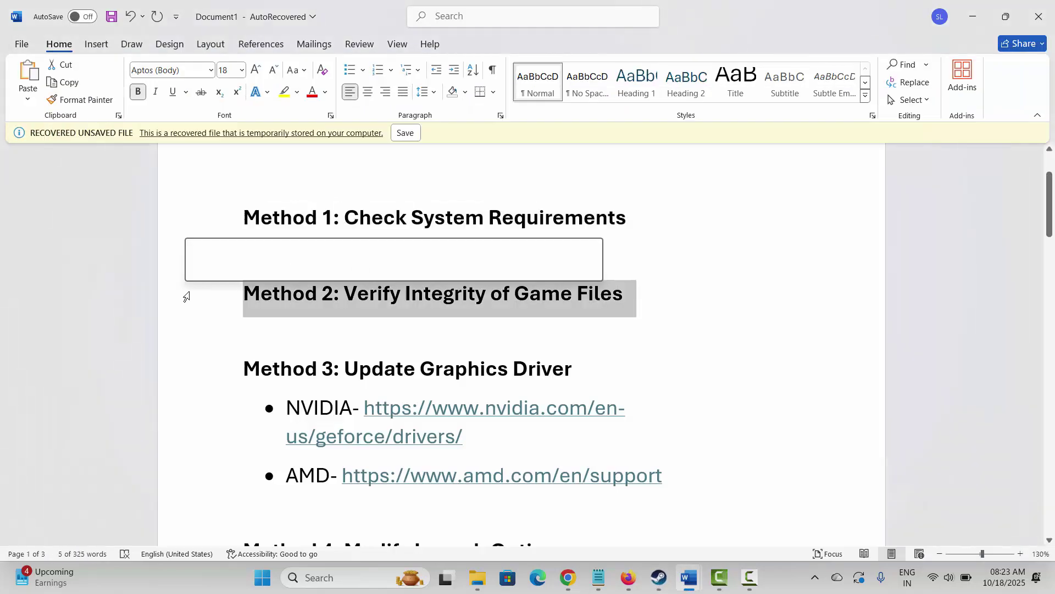
{"action": "key", "text": "alt+Tab"}
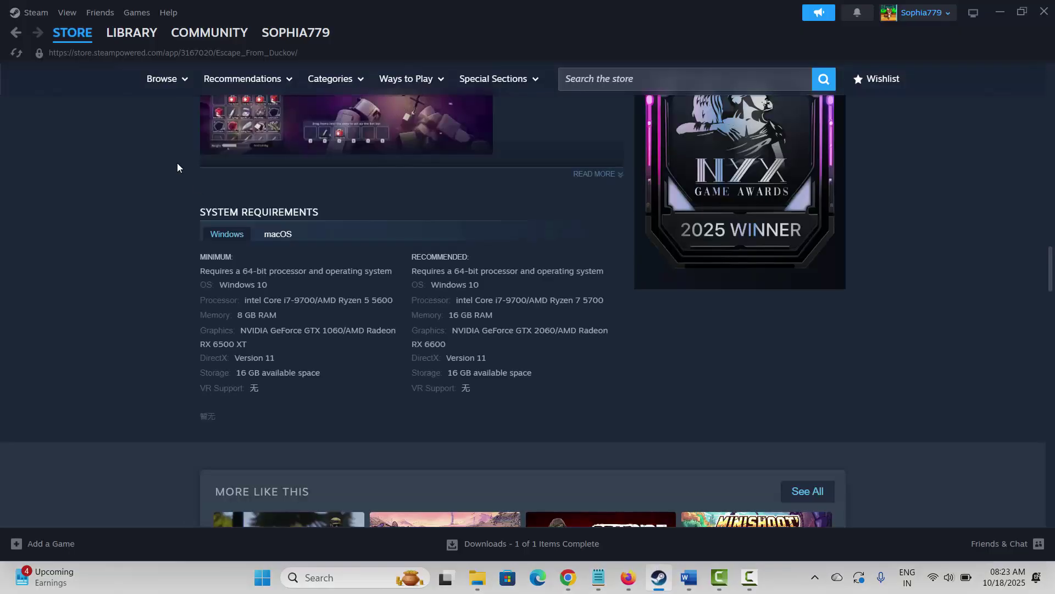
{"action": "left_click", "coordinate": [124, 36]}
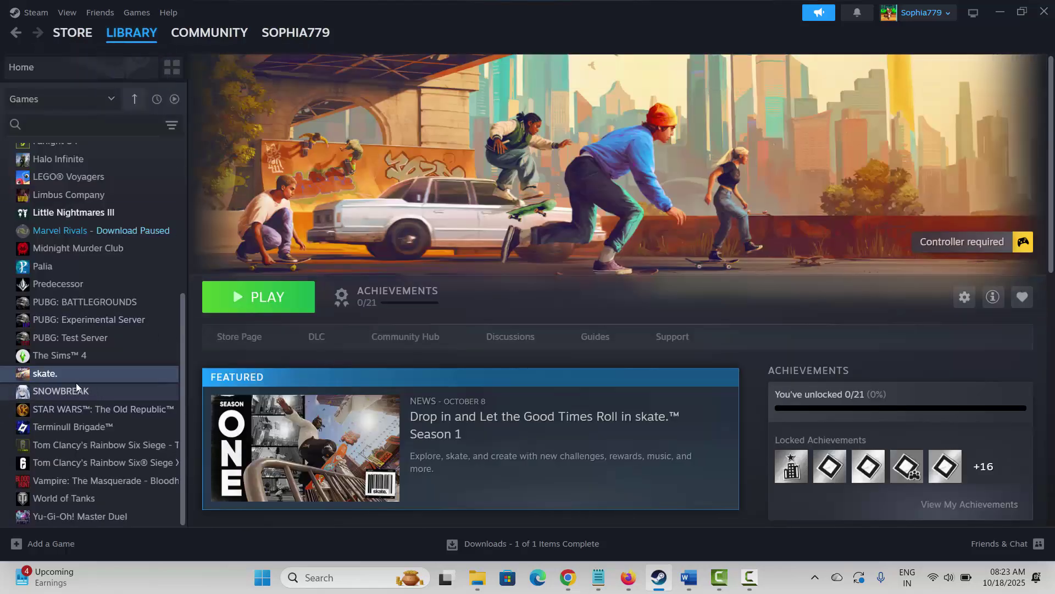
View the Installed Files verification options in skate.'s Properties, then close them.
{"action": "right_click", "coordinate": [48, 379]}
{"action": "left_click", "coordinate": [182, 479]}
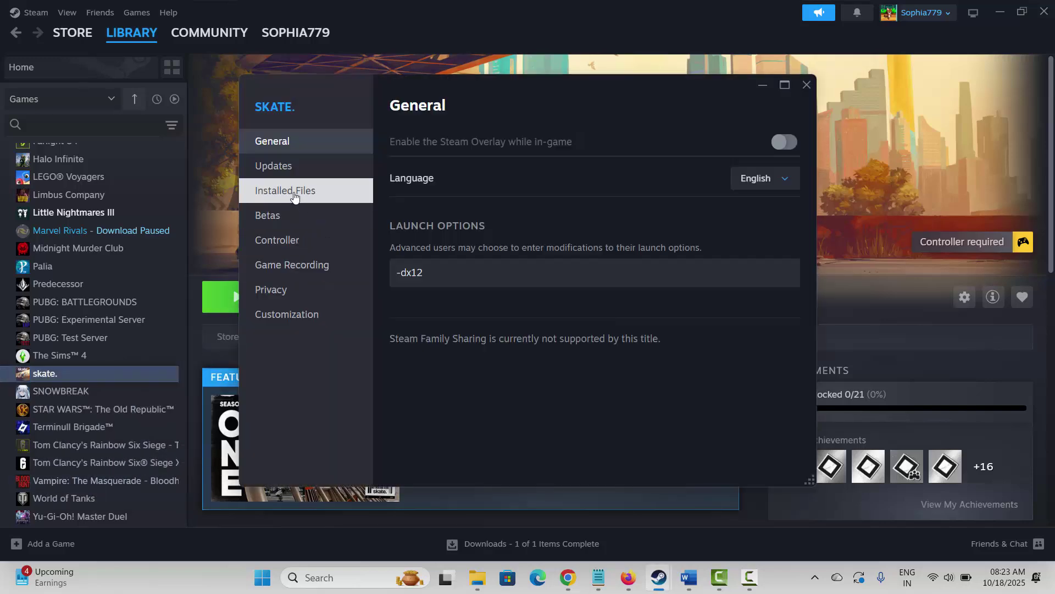
{"action": "left_click", "coordinate": [286, 190]}
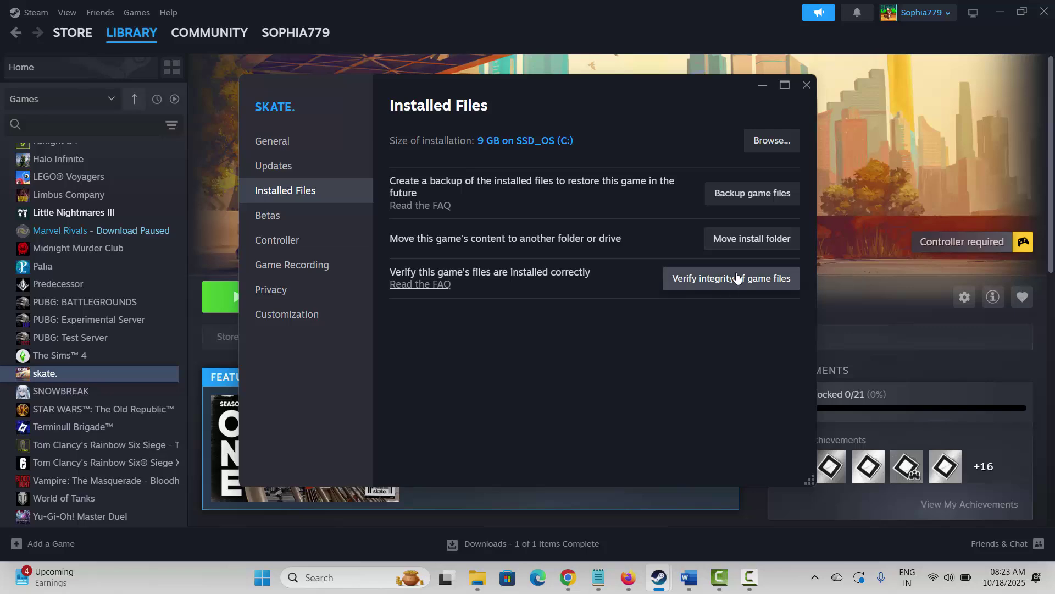
{"action": "left_click", "coordinate": [807, 84]}
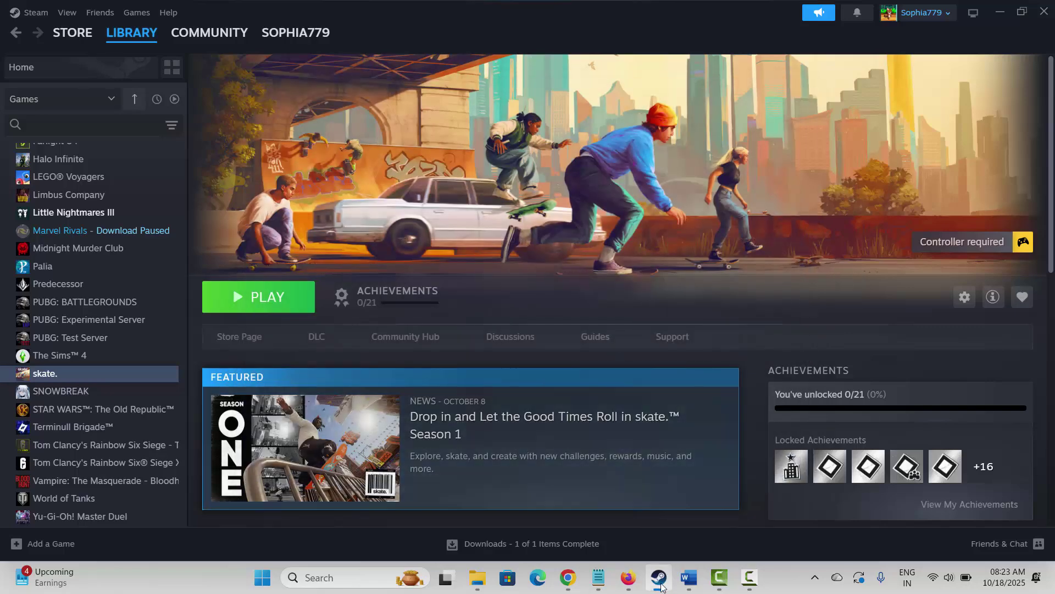
Read Method 3 in the Word checklist and open the Windows search panel.
{"action": "left_click", "coordinate": [689, 577]}
{"action": "left_click", "coordinate": [198, 377]}
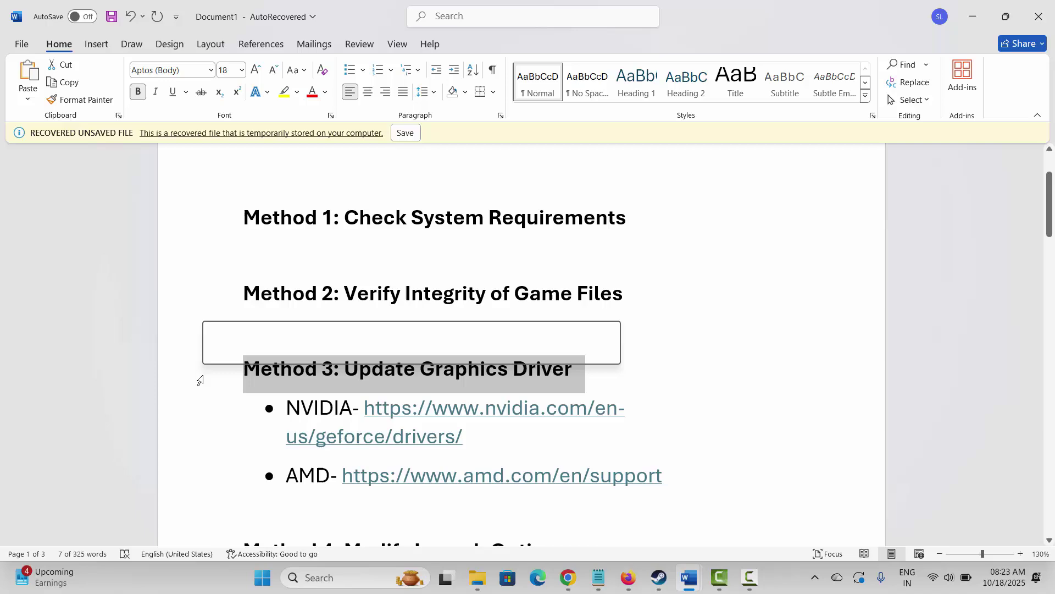
{"action": "left_click", "coordinate": [236, 427]}
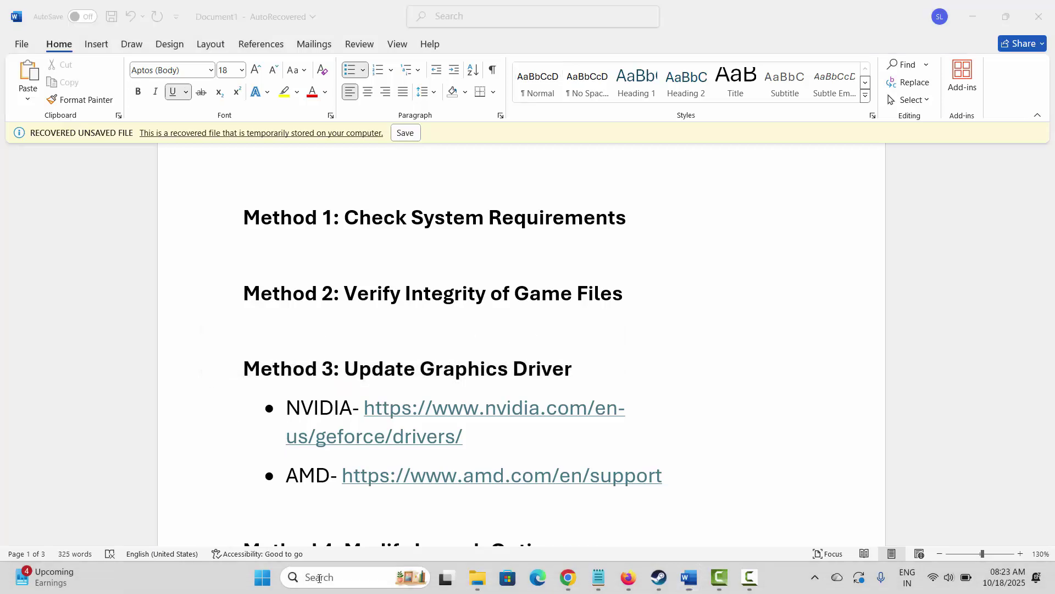
{"action": "left_click", "coordinate": [319, 578]}
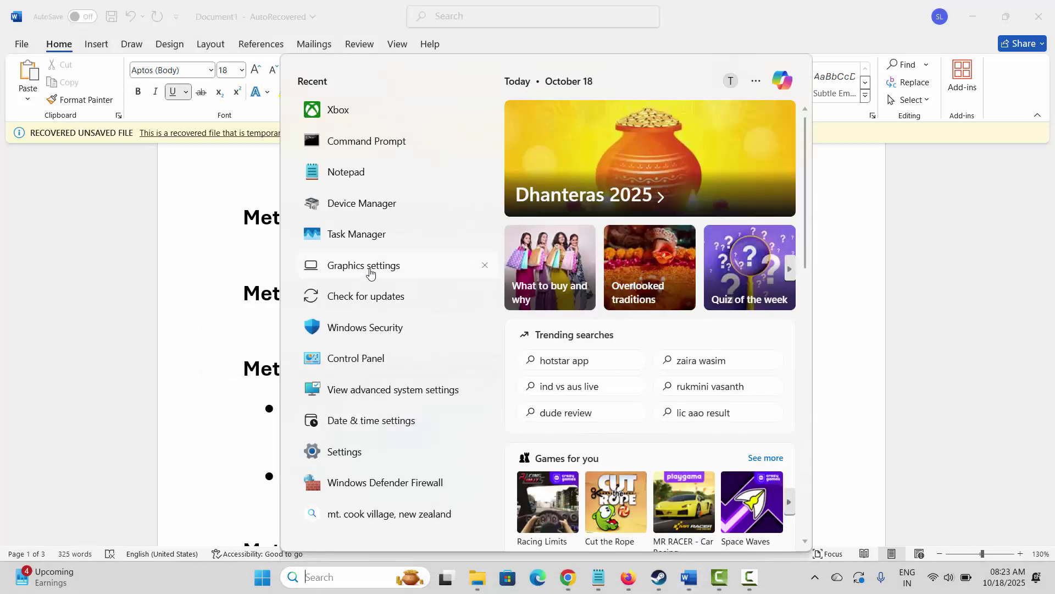
Auto-search for a newer Intel(R) UHD Graphics driver under Display adapters, finding the best already installed.
{"action": "left_click", "coordinate": [373, 205]}
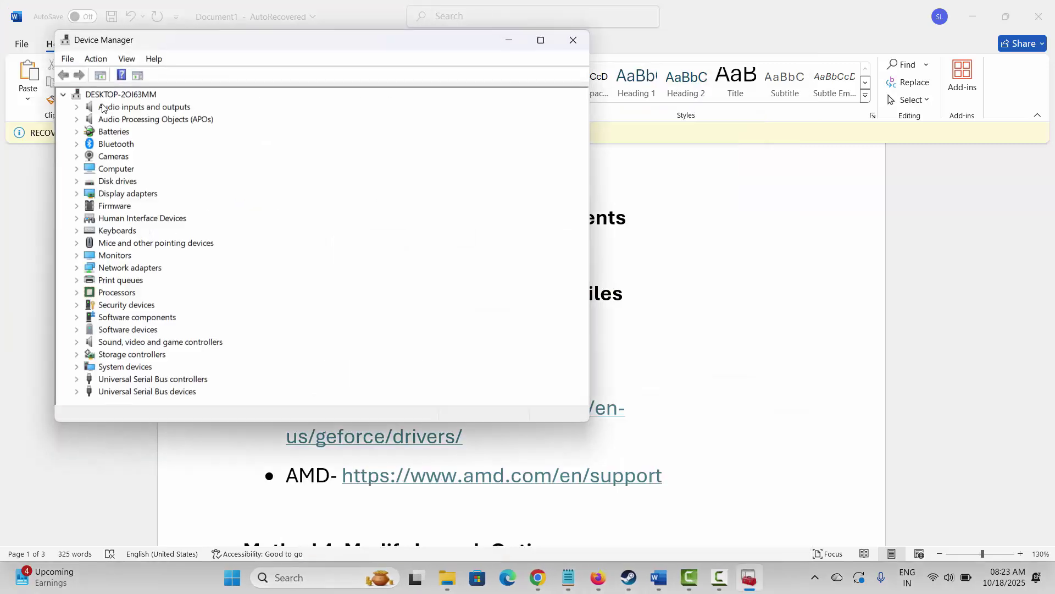
{"action": "left_click", "coordinate": [77, 194]}
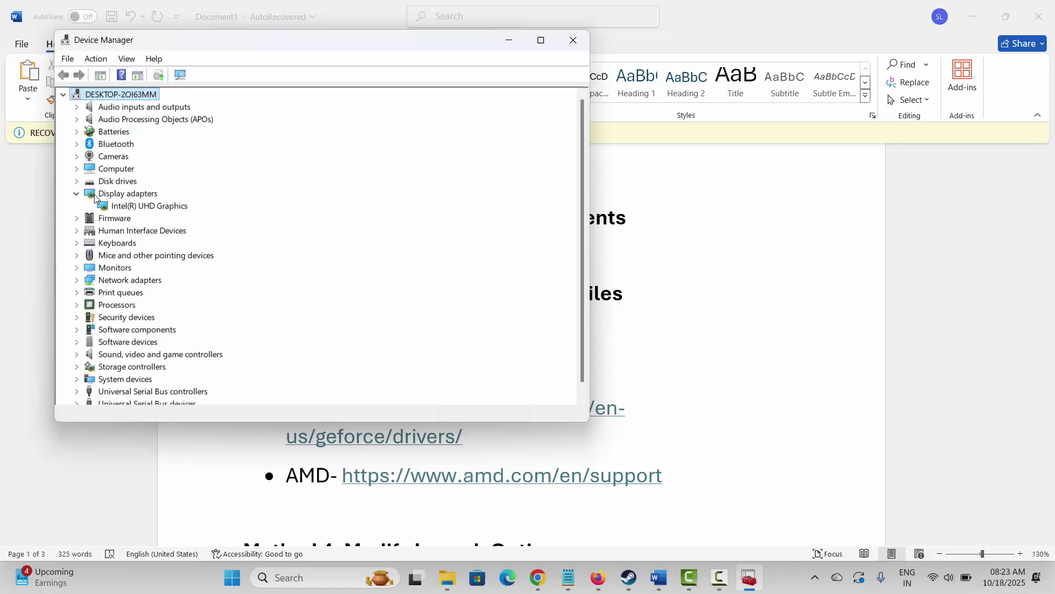
{"action": "left_click", "coordinate": [158, 208]}
{"action": "right_click", "coordinate": [180, 207]}
{"action": "left_click", "coordinate": [187, 216]}
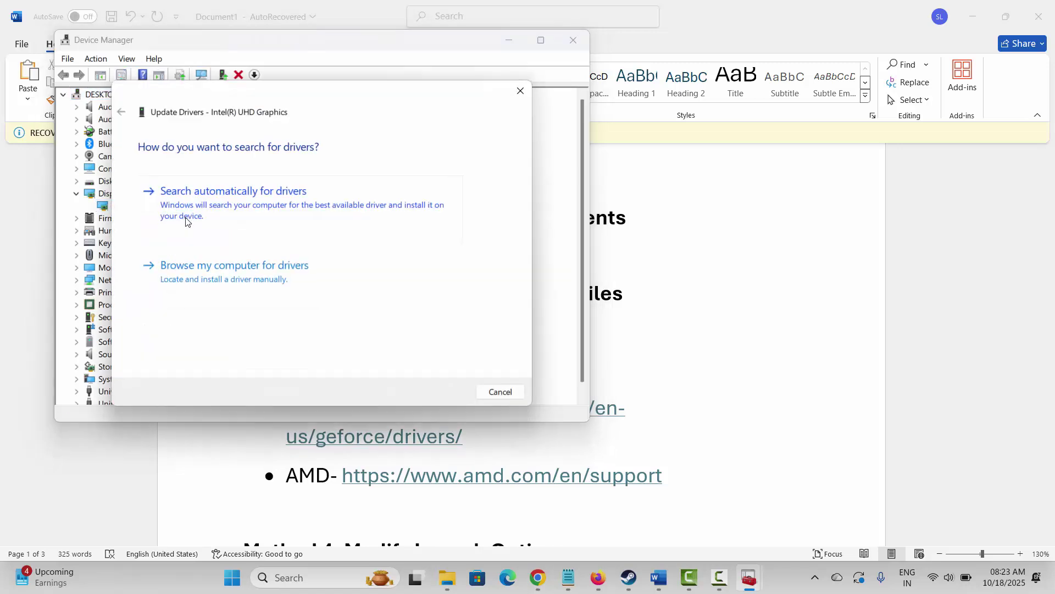
{"action": "left_click", "coordinate": [254, 204]}
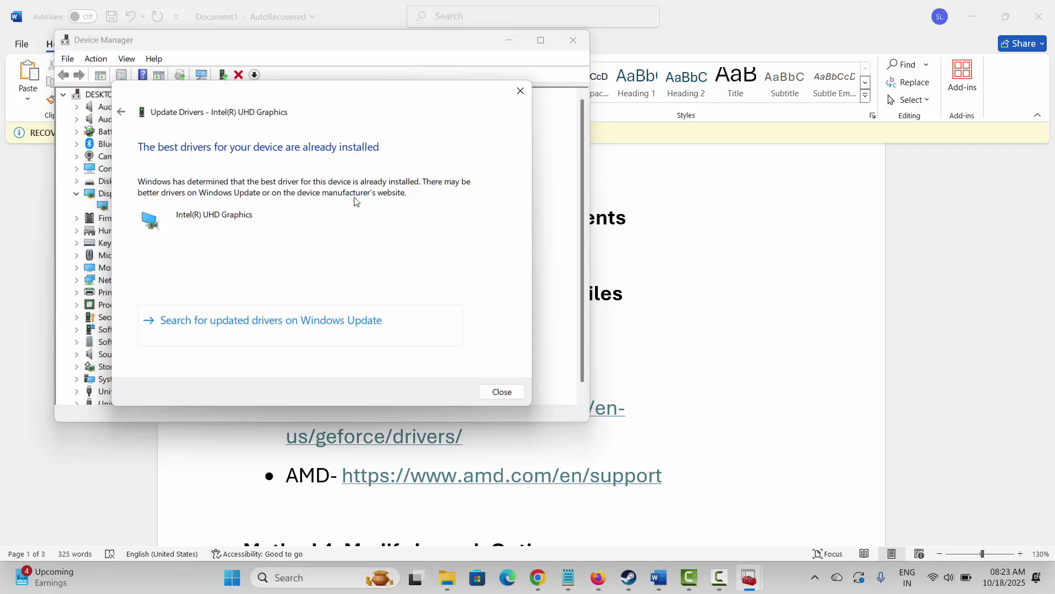
{"action": "left_click", "coordinate": [520, 91]}
Close Device Manager and review the NVIDIA driver link in the checklist.
{"action": "left_click", "coordinate": [573, 40]}
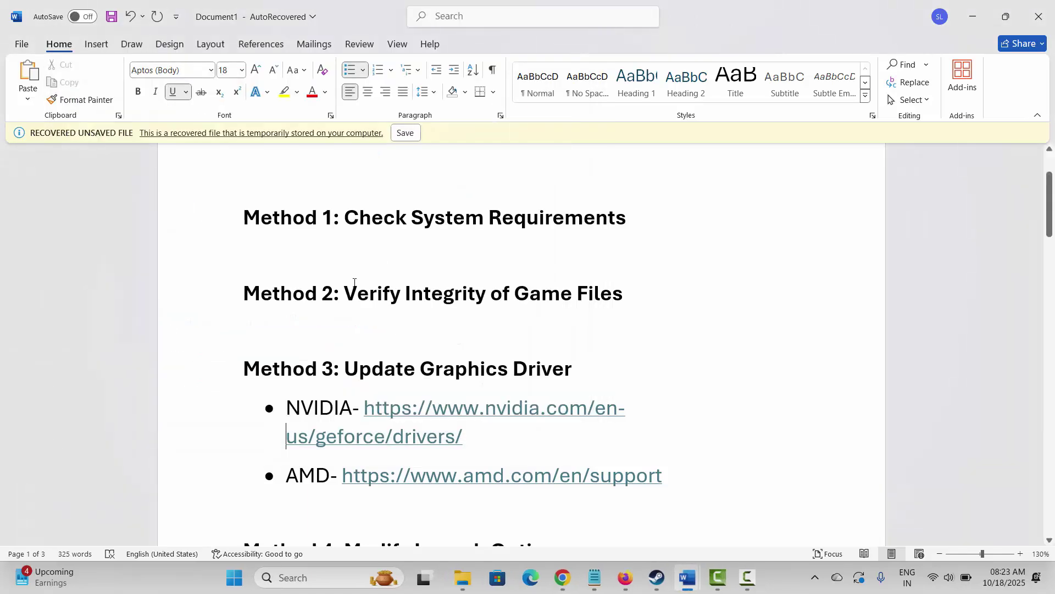
{"action": "scroll", "coordinate": [311, 347], "scroll_direction": "down", "scroll_amount": 2}
{"action": "left_click", "coordinate": [309, 336]}
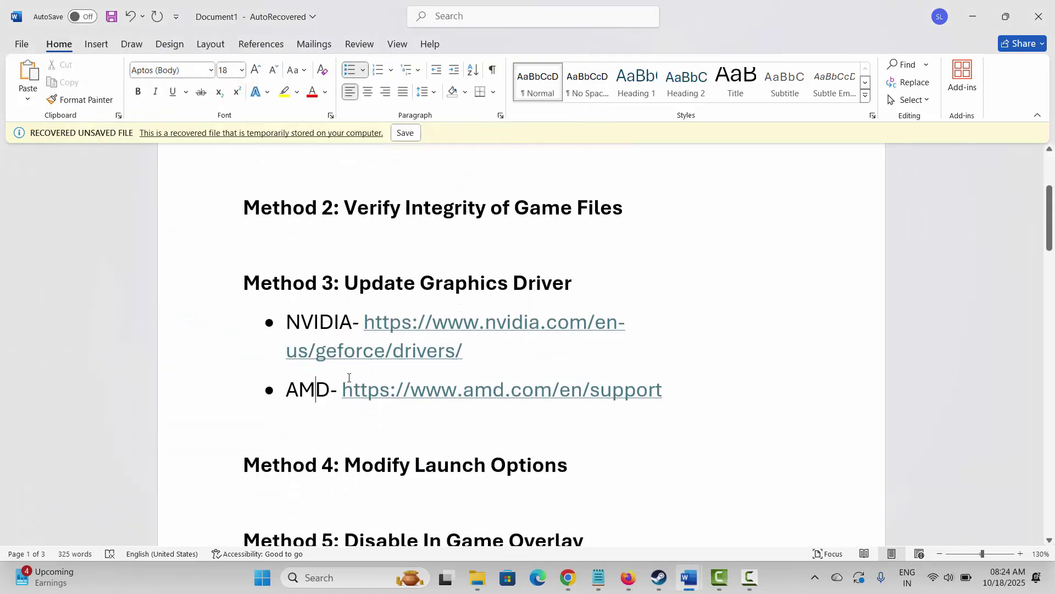
{"action": "left_click_drag", "start_coordinate": [372, 328], "coordinate": [446, 352]}
{"action": "left_click", "coordinate": [372, 282]}
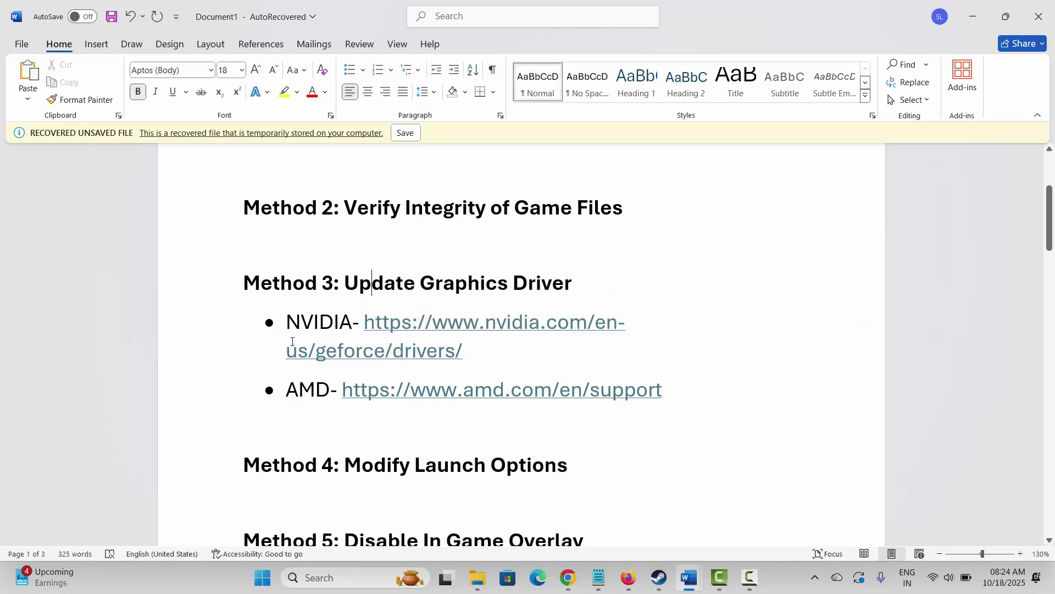
Scroll to Method 4: Modify Launch Options, then switch back to skate.'s Steam page.
{"action": "scroll", "coordinate": [292, 341], "scroll_direction": "down", "scroll_amount": 3}
{"action": "left_click", "coordinate": [212, 397]}
{"action": "left_click", "coordinate": [415, 418]}
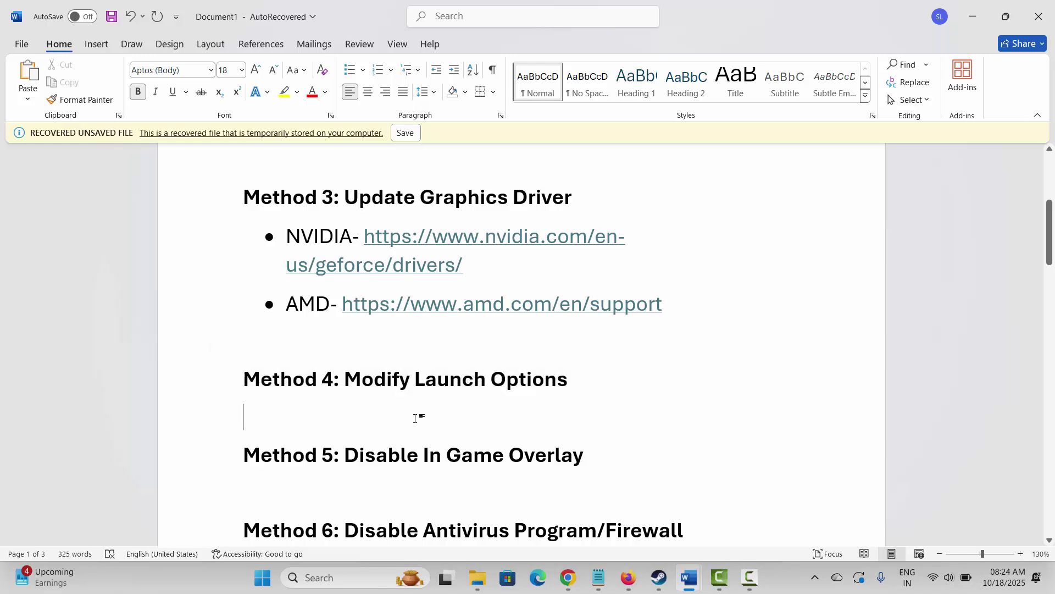
{"action": "left_click", "coordinate": [659, 577]}
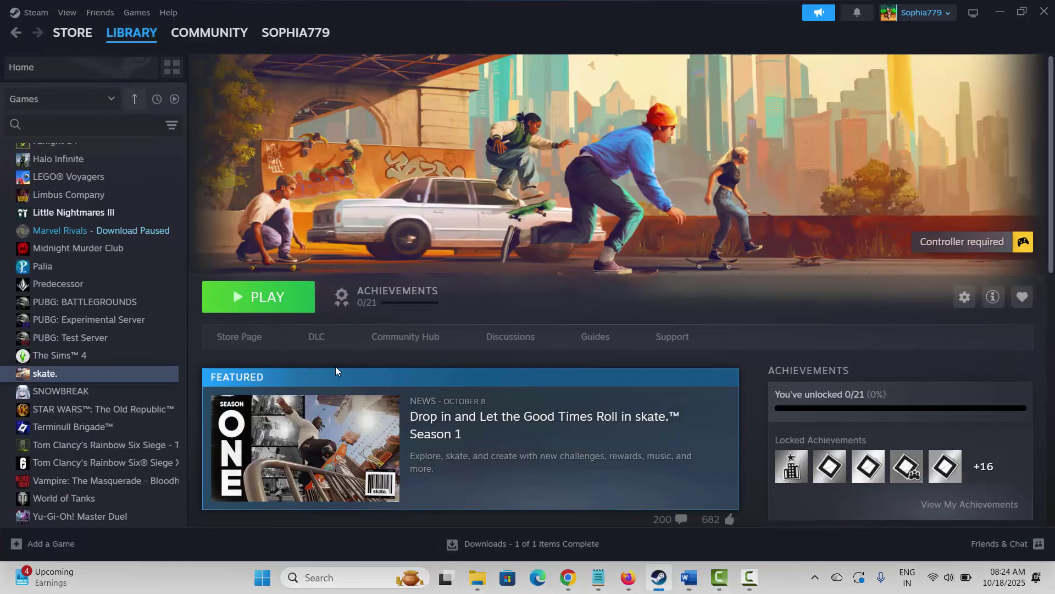
Set skate.'s launch option to -dx12 in its Properties and close the window.
{"action": "right_click", "coordinate": [56, 378]}
{"action": "left_click", "coordinate": [92, 478]}
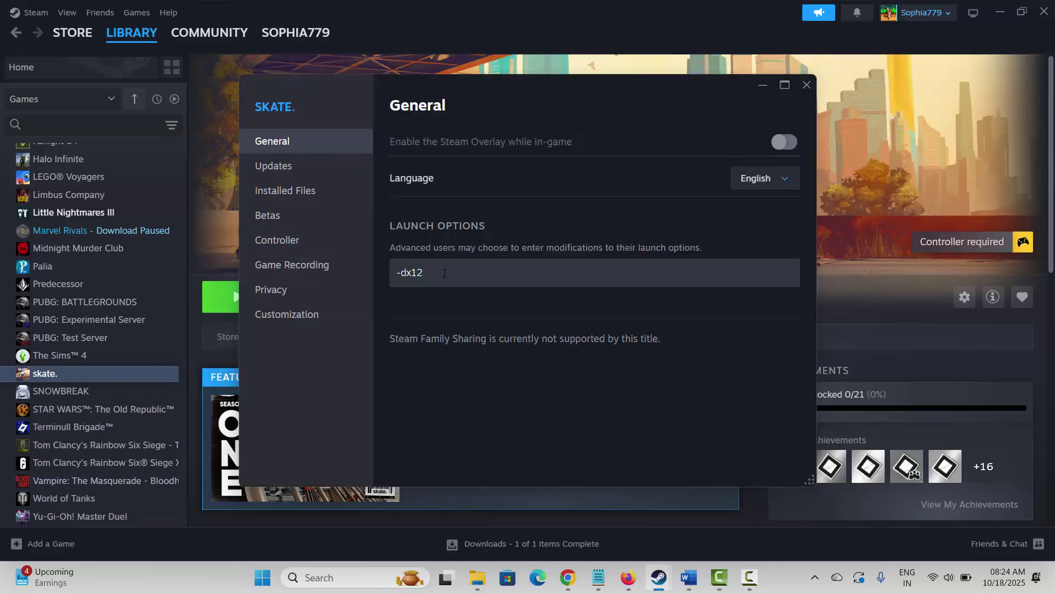
{"action": "left_click_drag", "start_coordinate": [427, 273], "coordinate": [374, 276]}
{"action": "type", "text": "-"}
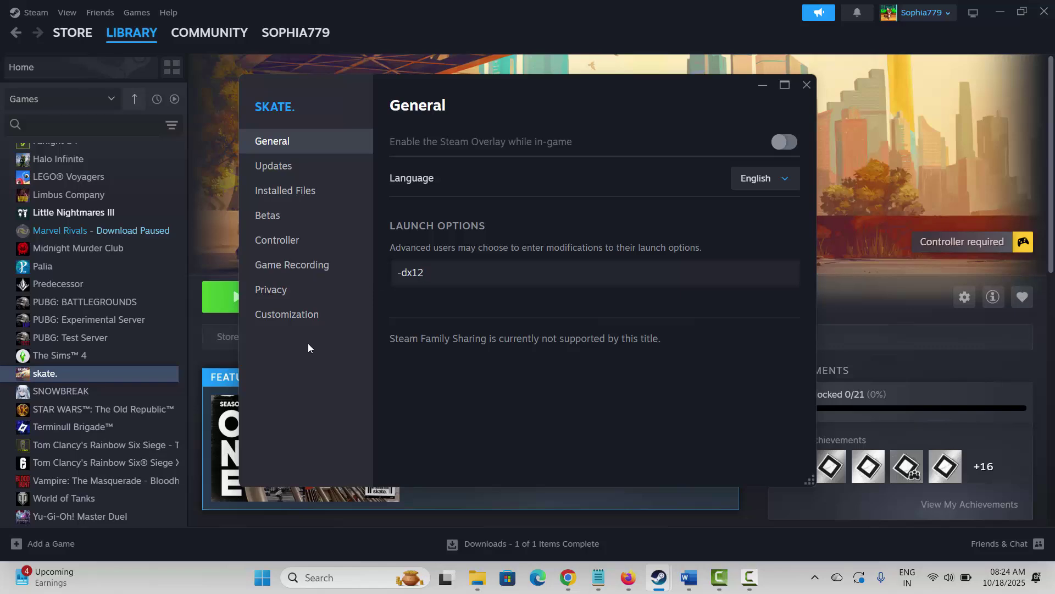
{"action": "left_click", "coordinate": [807, 84]}
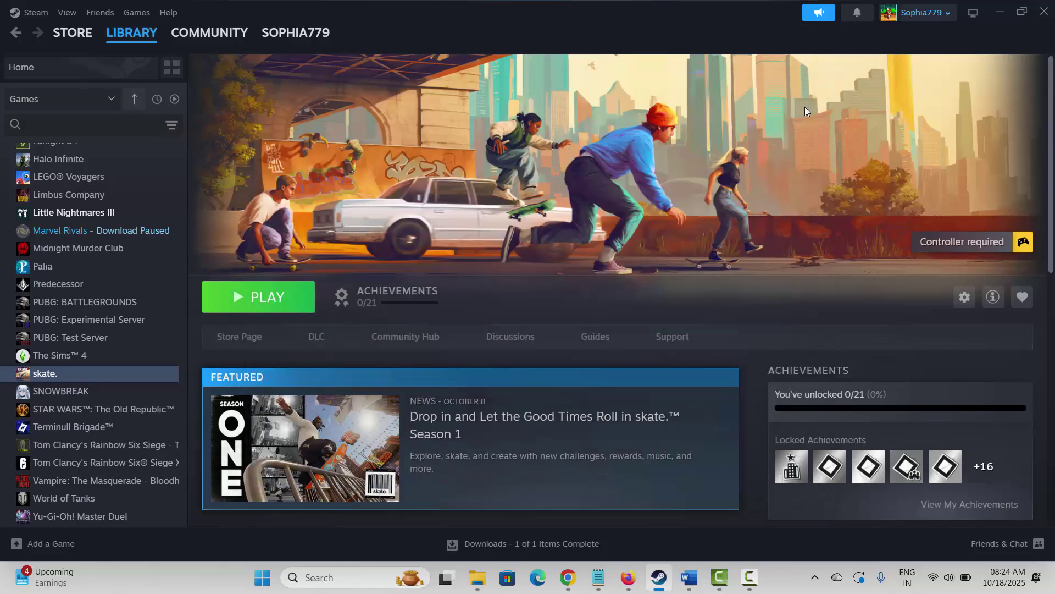
Read Method 5 (Disable In Game Overlay) and Method 6 in Word, then return to Steam.
{"action": "left_click", "coordinate": [689, 577]}
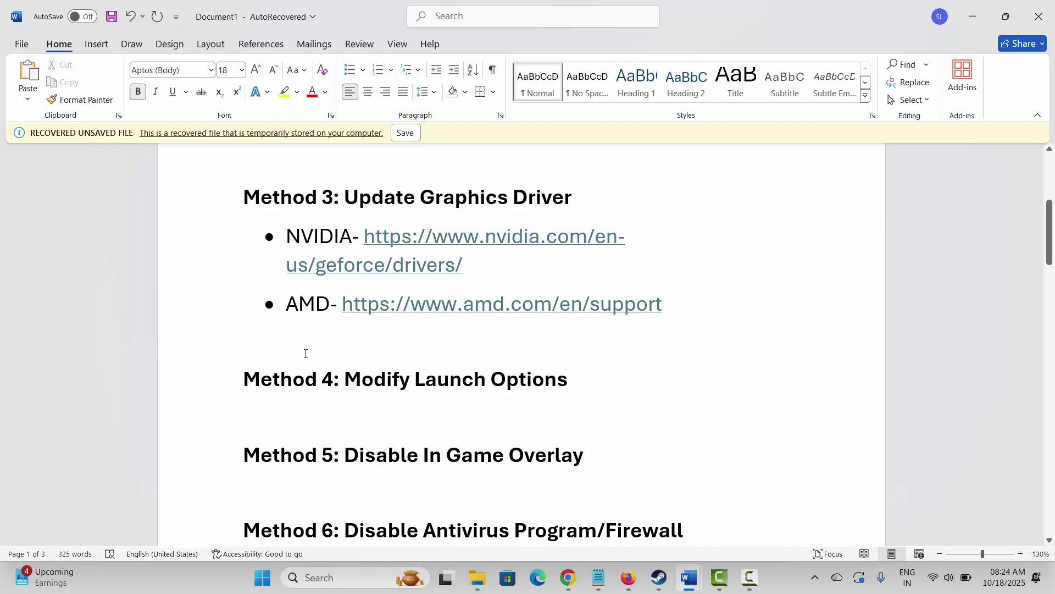
{"action": "scroll", "coordinate": [304, 351], "scroll_direction": "down", "scroll_amount": 1}
{"action": "left_click", "coordinate": [231, 382]}
{"action": "left_click", "coordinate": [462, 444]}
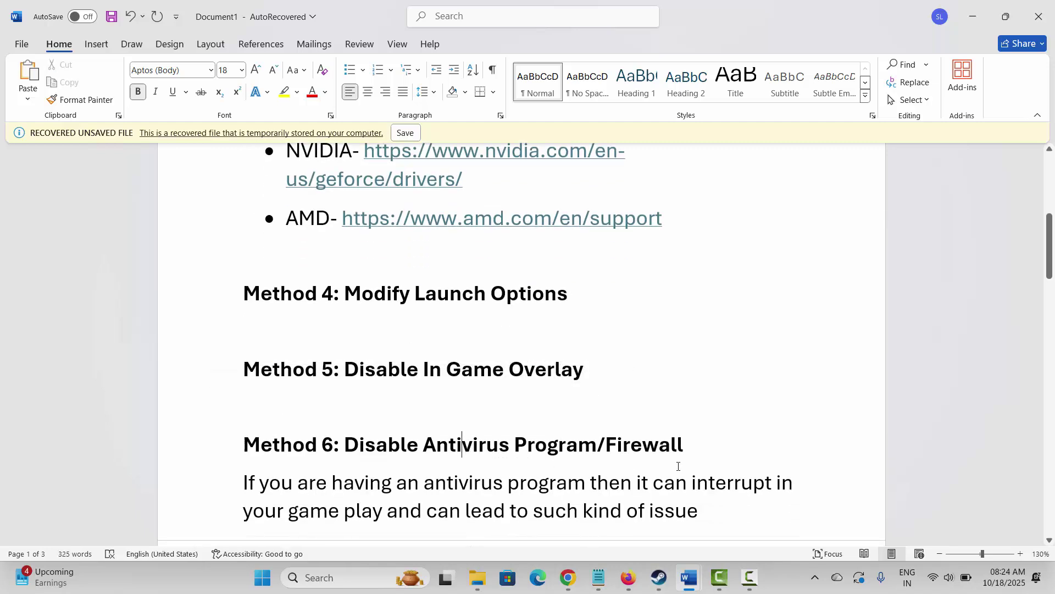
{"action": "left_click", "coordinate": [659, 578]}
Verify 'Enable the Steam Overlay while in-game' is off under Steam Settings > In Game.
{"action": "mouse_move", "coordinate": [61, 36]}
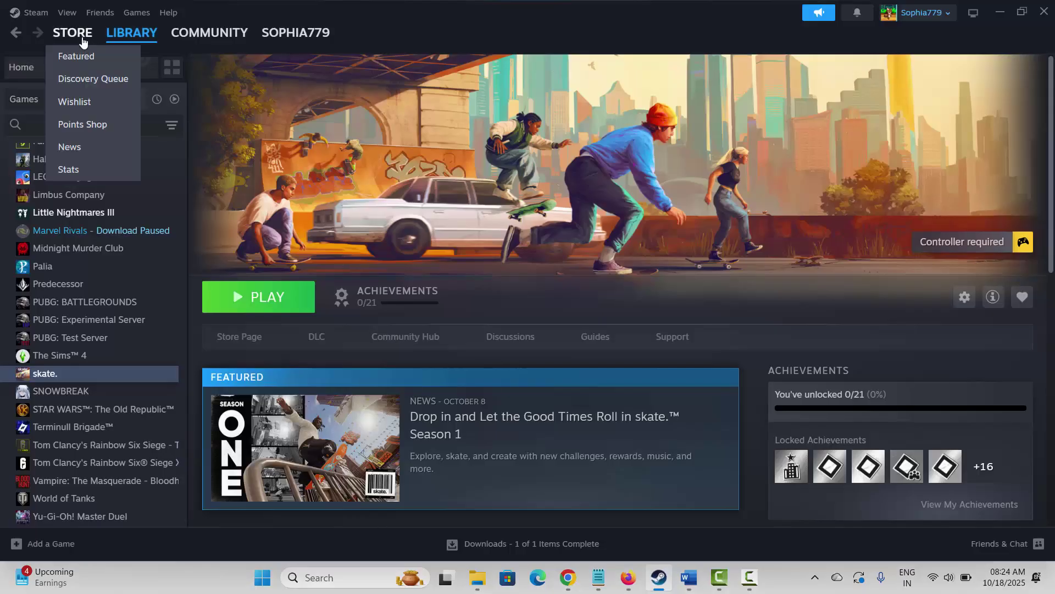
{"action": "left_click", "coordinate": [33, 12]}
{"action": "left_click", "coordinate": [34, 148]}
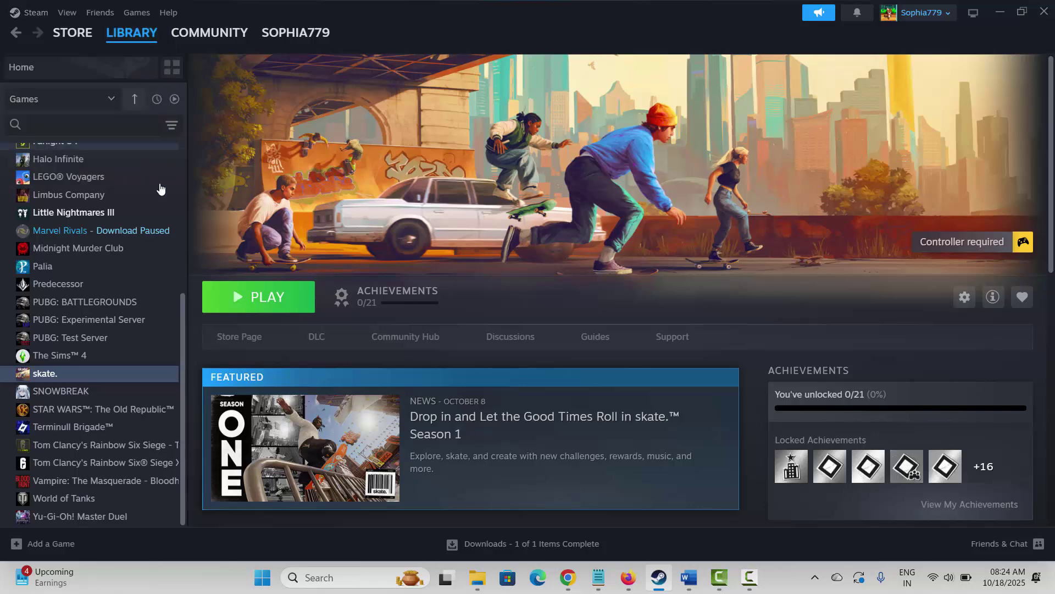
{"action": "left_click", "coordinate": [307, 408]}
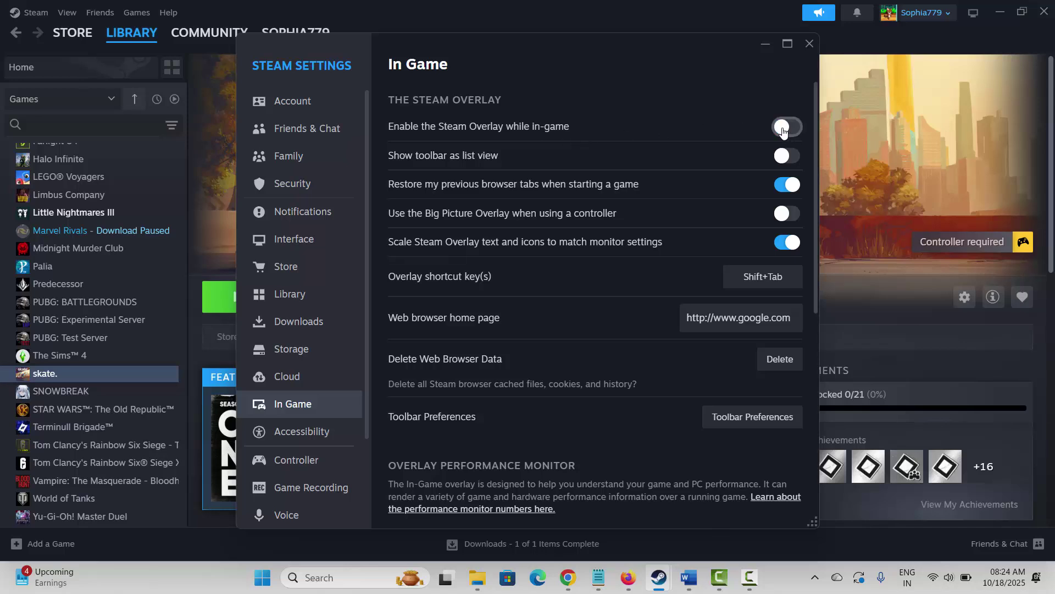
{"action": "left_click", "coordinate": [809, 43]}
Return to Word and read Method 6's antivirus and firewall instructions.
{"action": "left_click", "coordinate": [659, 578]}
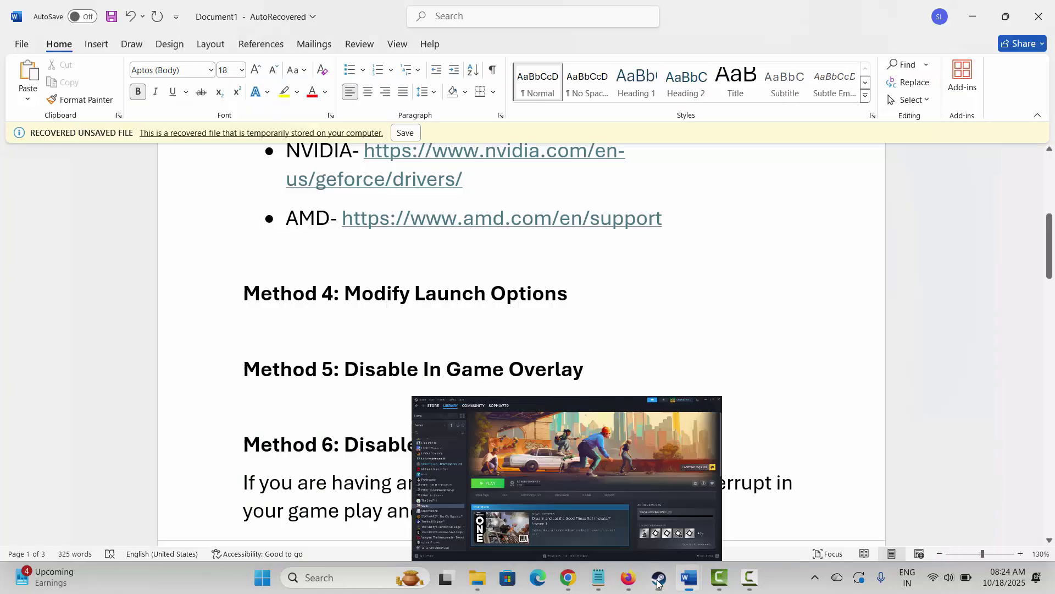
{"action": "scroll", "coordinate": [240, 365], "scroll_direction": "down", "scroll_amount": 3}
{"action": "left_click", "coordinate": [212, 370]}
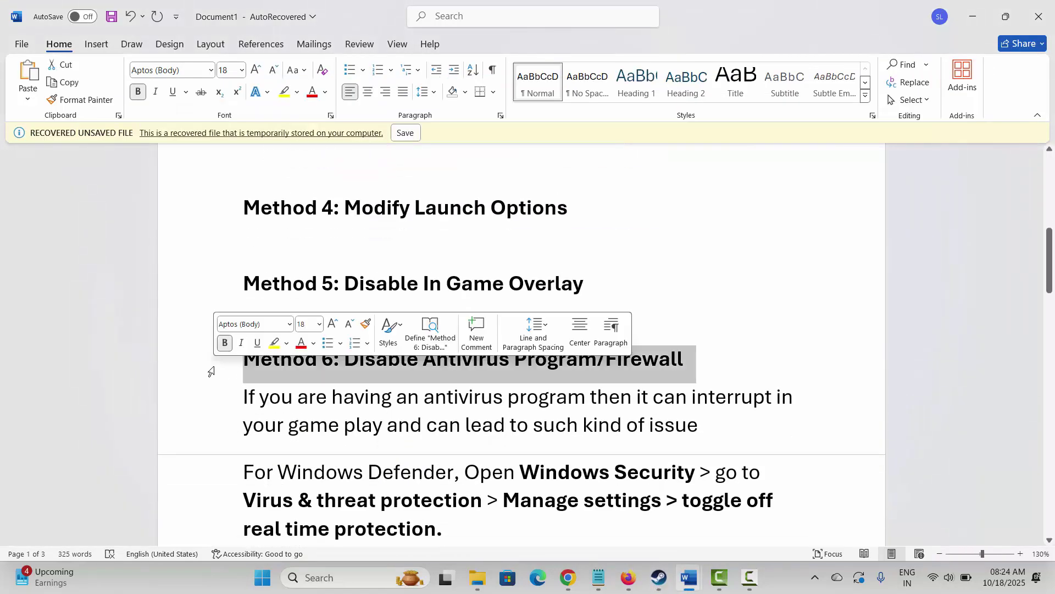
{"action": "left_click", "coordinate": [311, 423]}
{"action": "scroll", "coordinate": [413, 368], "scroll_direction": "down", "scroll_amount": 2}
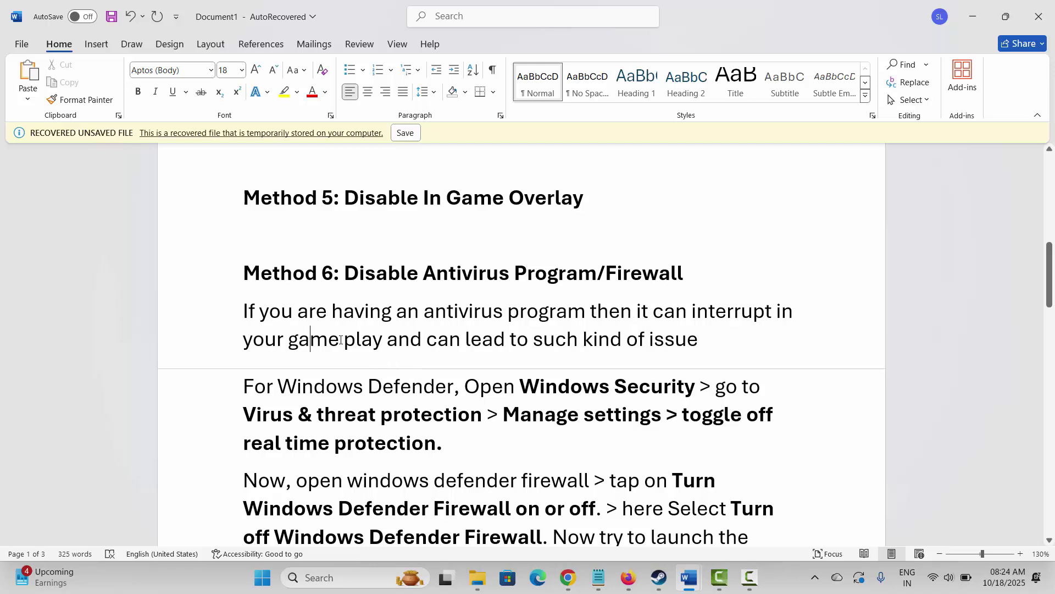
{"action": "left_click_drag", "start_coordinate": [433, 346], "coordinate": [624, 344]}
{"action": "left_click", "coordinate": [434, 381]}
Launch Windows Security from the Windows search panel.
{"action": "scroll", "coordinate": [361, 388], "scroll_direction": "down", "scroll_amount": 1}
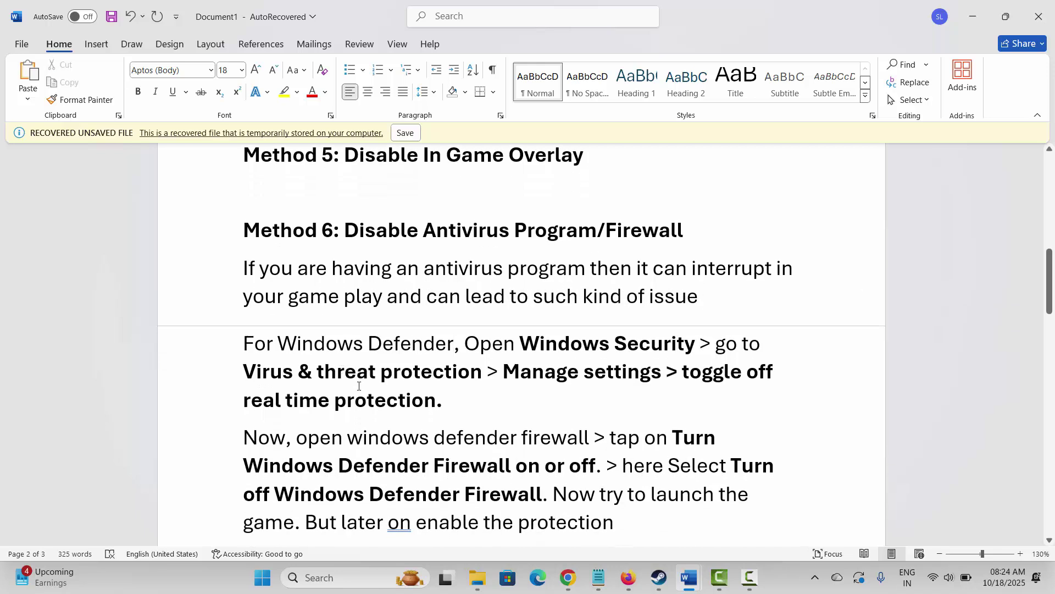
{"action": "left_click", "coordinate": [324, 578]}
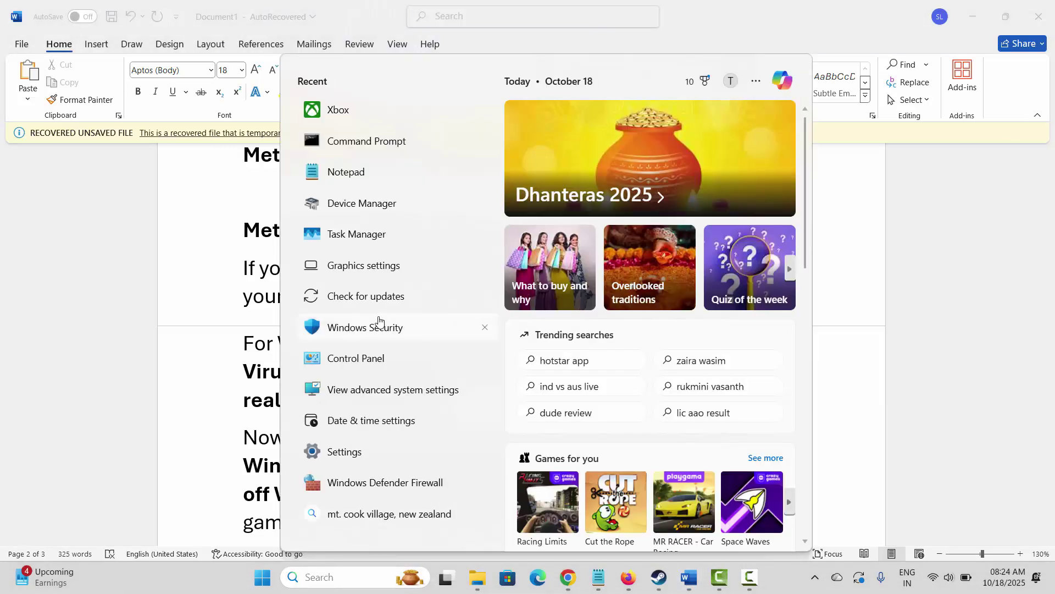
{"action": "left_click", "coordinate": [348, 335]}
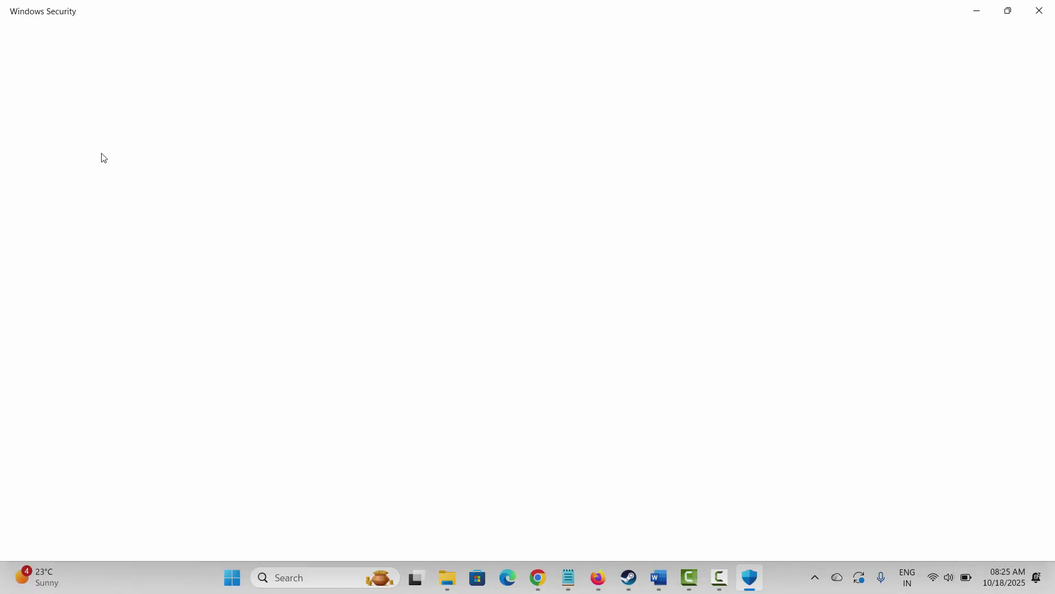
Confirm Real-time protection is Off in Virus & threat protection settings, then close Windows Security.
{"action": "left_click", "coordinate": [97, 133]}
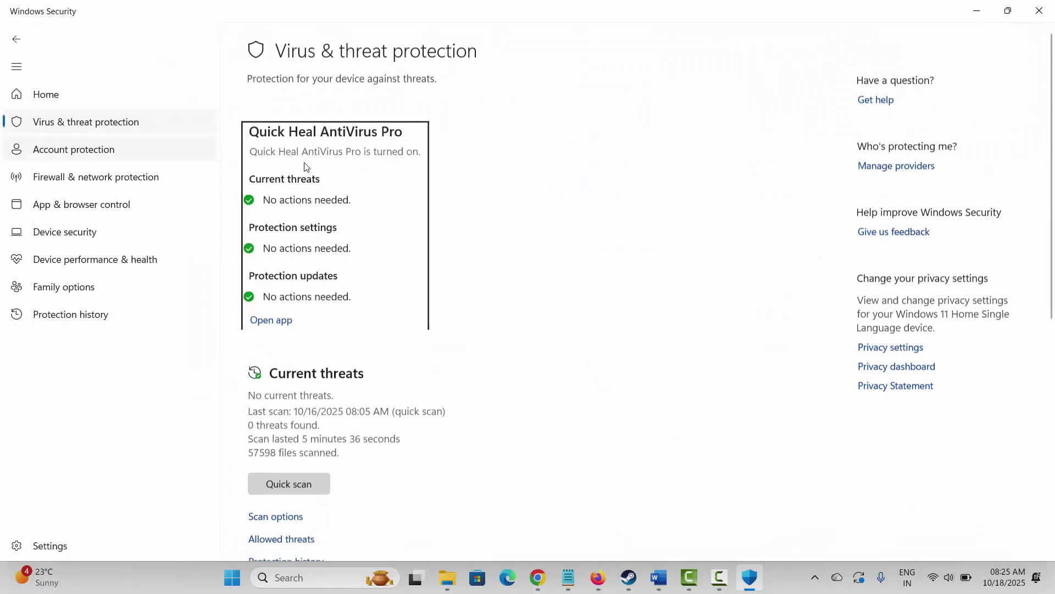
{"action": "scroll", "coordinate": [366, 380], "scroll_direction": "down", "scroll_amount": 5}
{"action": "scroll", "coordinate": [363, 376], "scroll_direction": "down", "scroll_amount": 1}
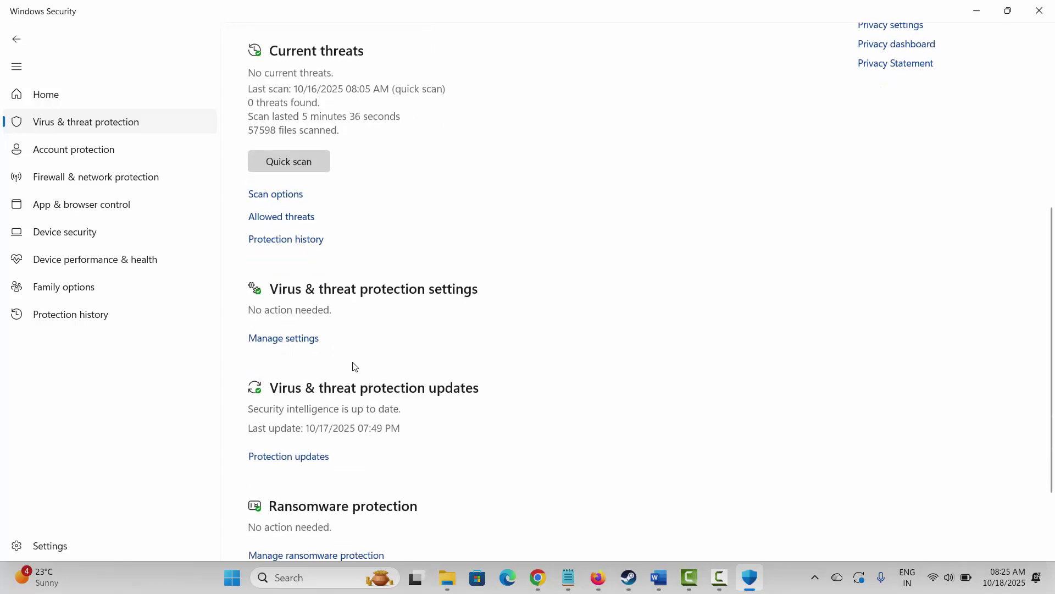
{"action": "left_click", "coordinate": [294, 339]}
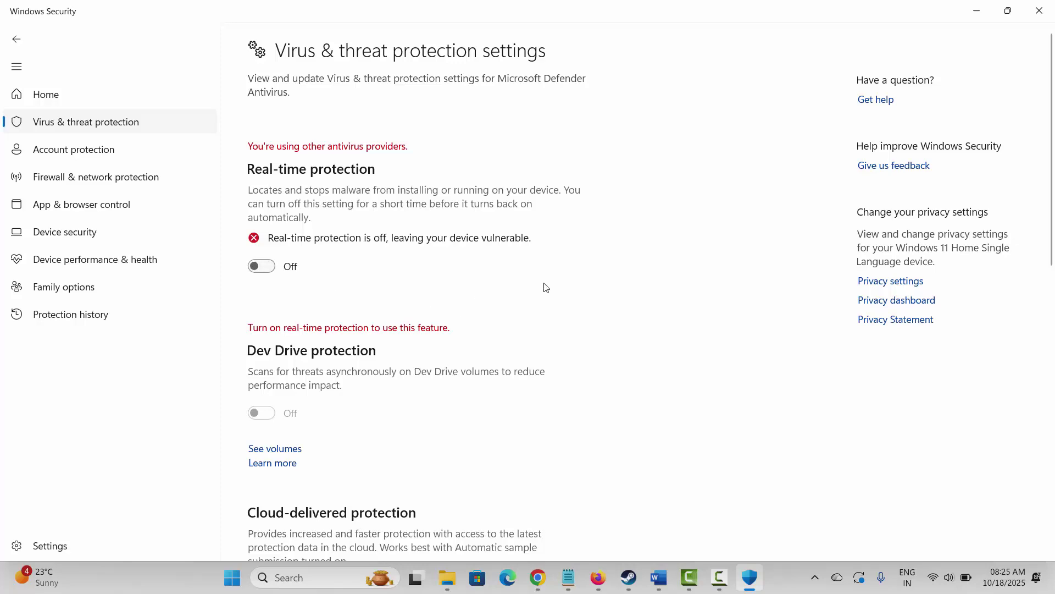
{"action": "left_click", "coordinate": [1039, 10]}
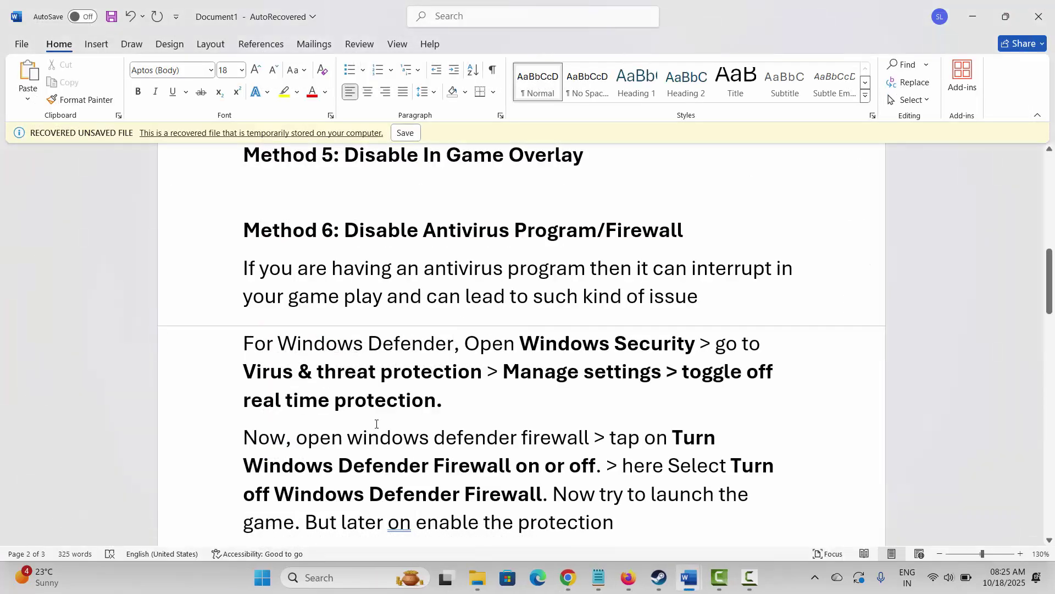
Open Windows Defender Firewall's 'Turn Windows Defender Firewall on or off' page from search.
{"action": "scroll", "coordinate": [376, 425], "scroll_direction": "down", "scroll_amount": 1}
{"action": "left_click", "coordinate": [324, 576]}
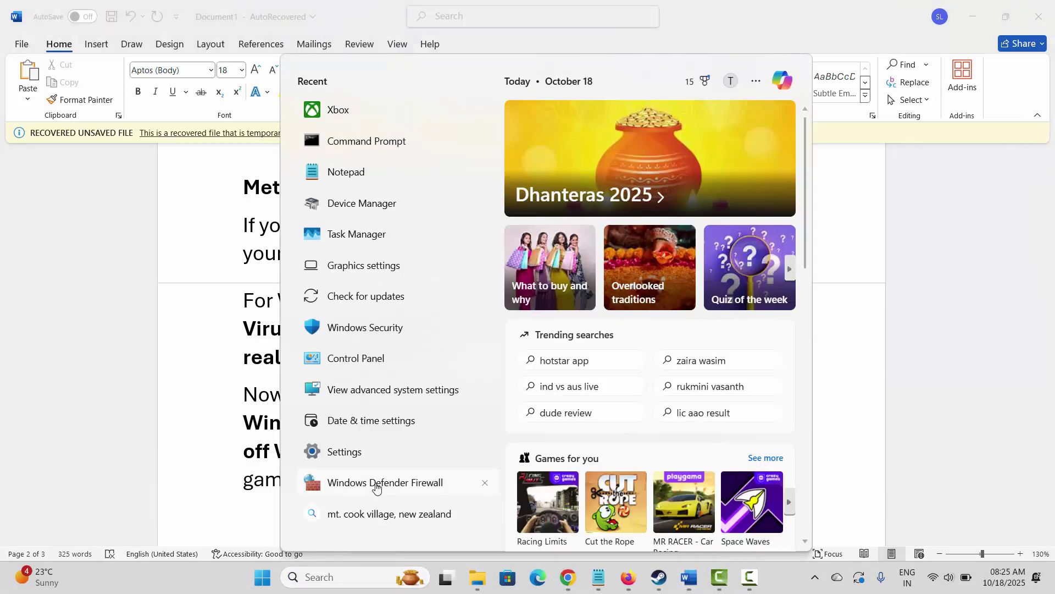
{"action": "left_click", "coordinate": [377, 483]}
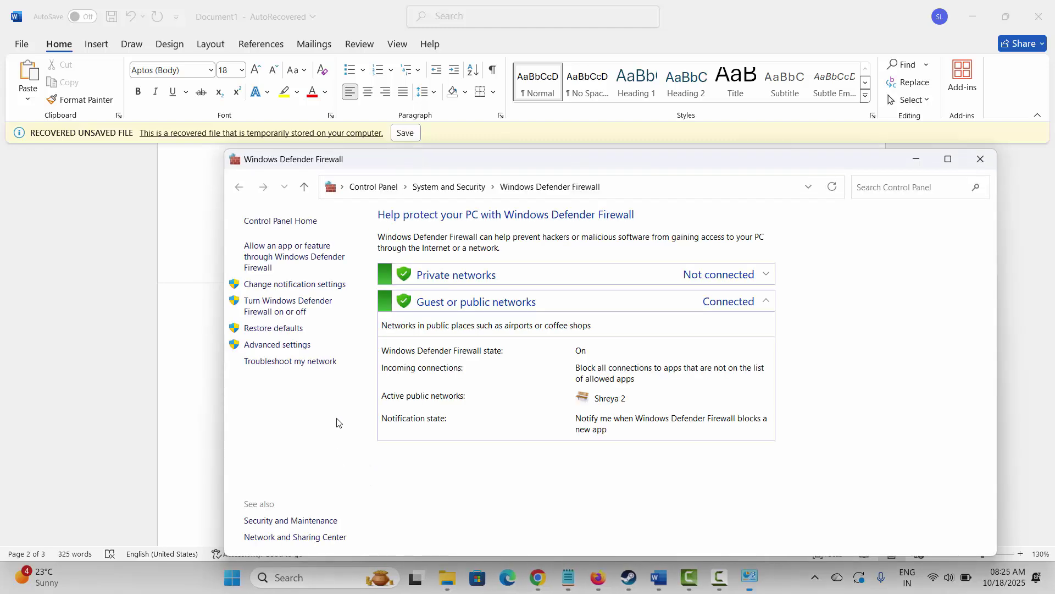
{"action": "left_click", "coordinate": [284, 307]}
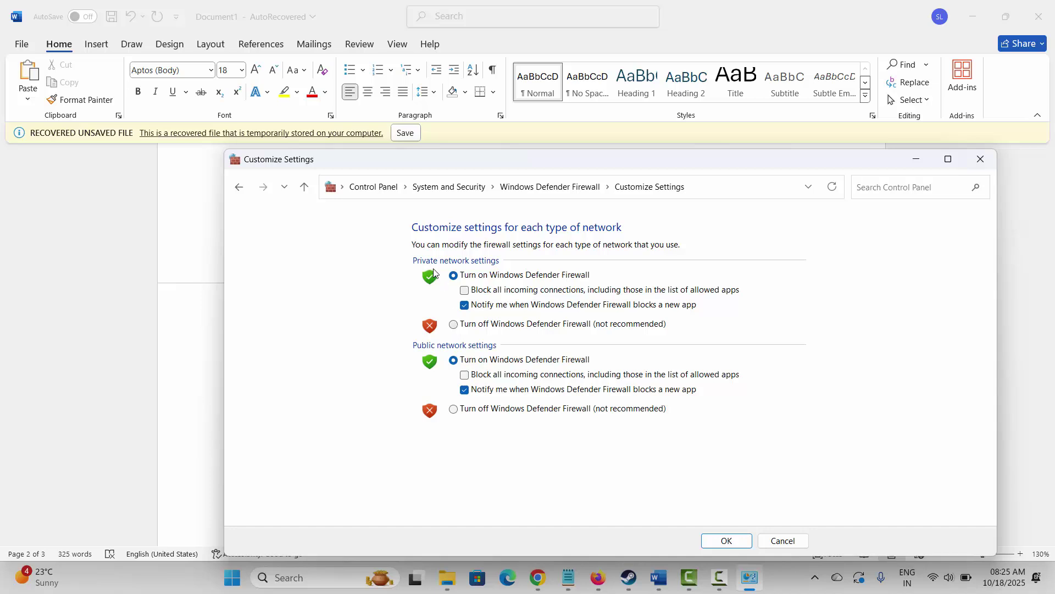
Turn the firewall off for private and public networks, back on for both, and save.
{"action": "left_click", "coordinate": [454, 324]}
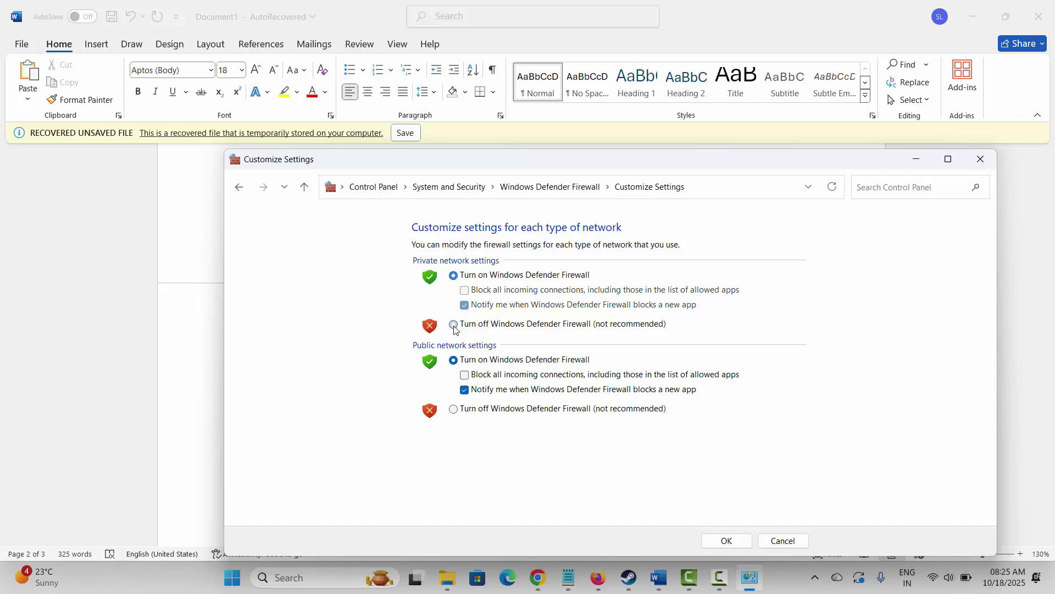
{"action": "left_click", "coordinate": [453, 409]}
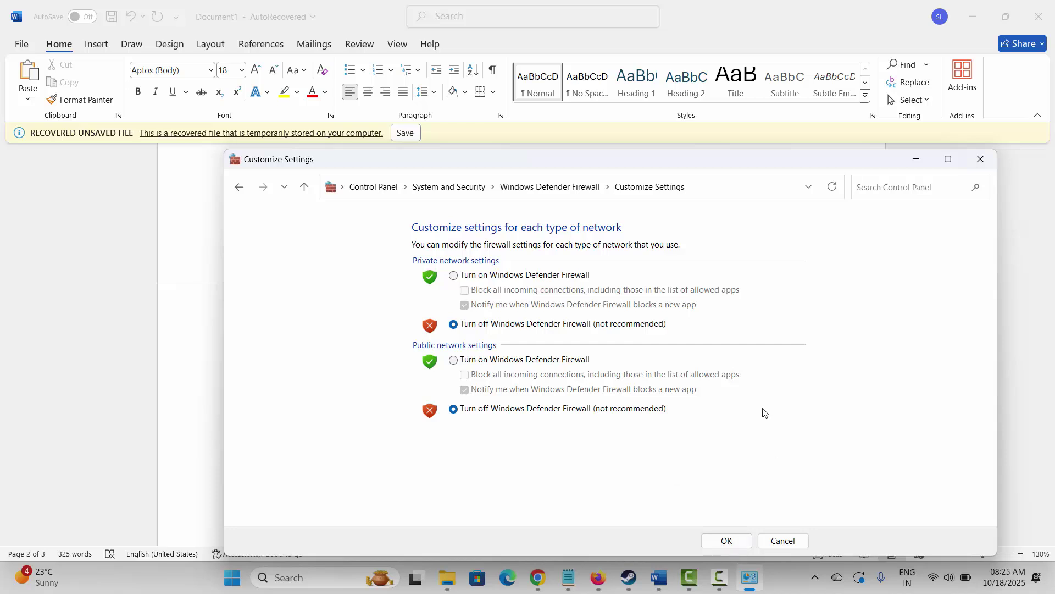
{"action": "left_click", "coordinate": [454, 276]}
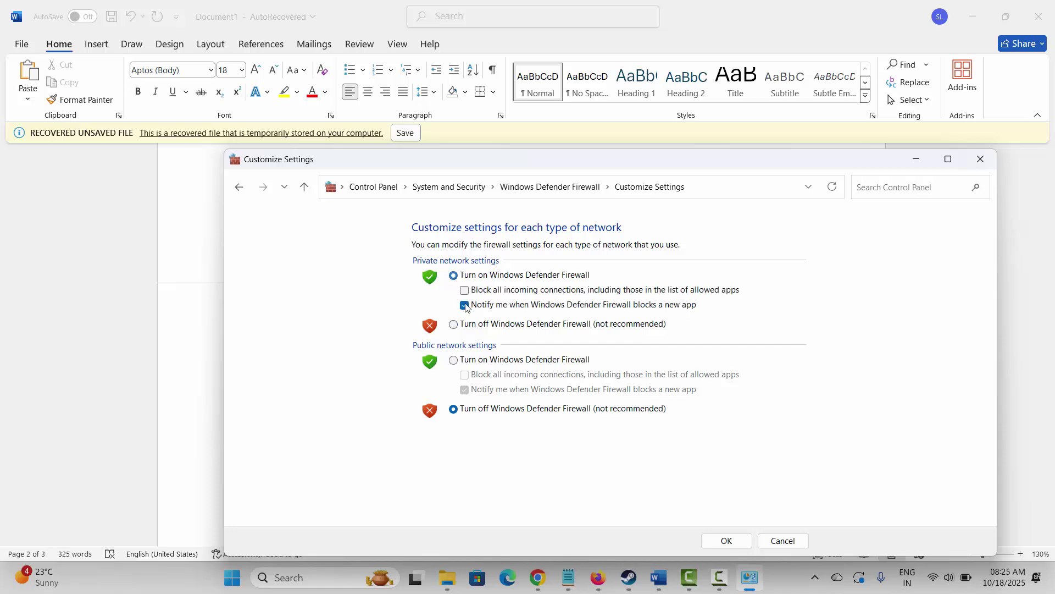
{"action": "left_click", "coordinate": [454, 360]}
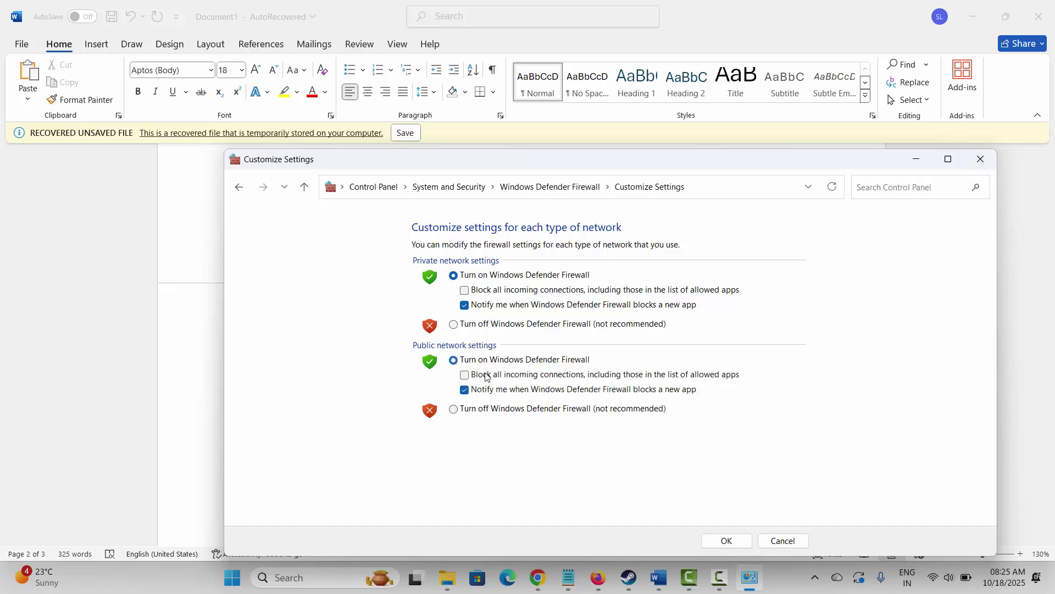
{"action": "left_click", "coordinate": [726, 540]}
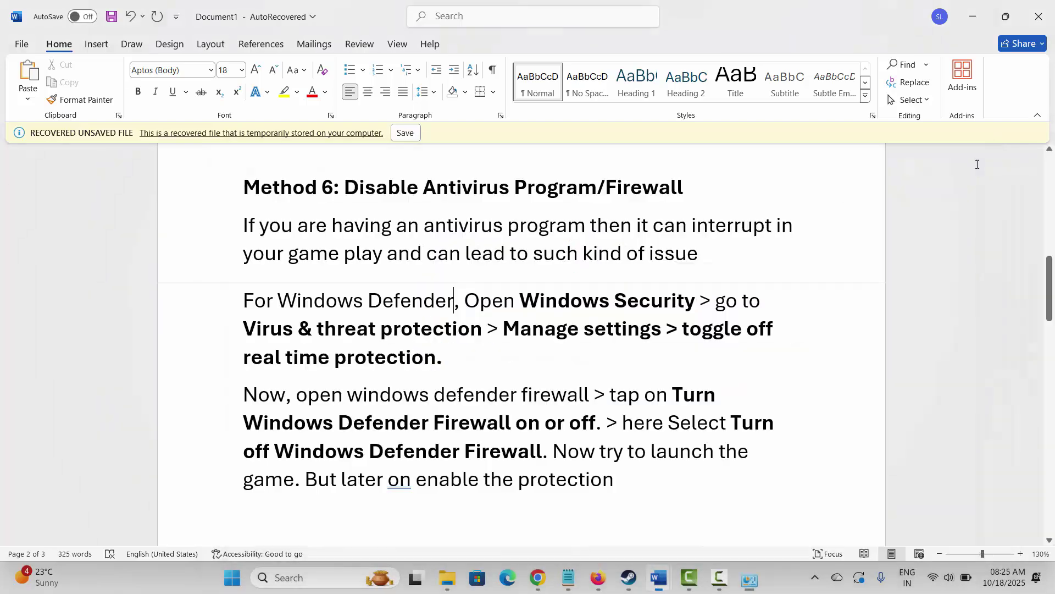
Read Method 7: Allow Escape From Duckov Through Firewall, then launch Windows Security.
{"action": "scroll", "coordinate": [381, 405], "scroll_direction": "down", "scroll_amount": 3}
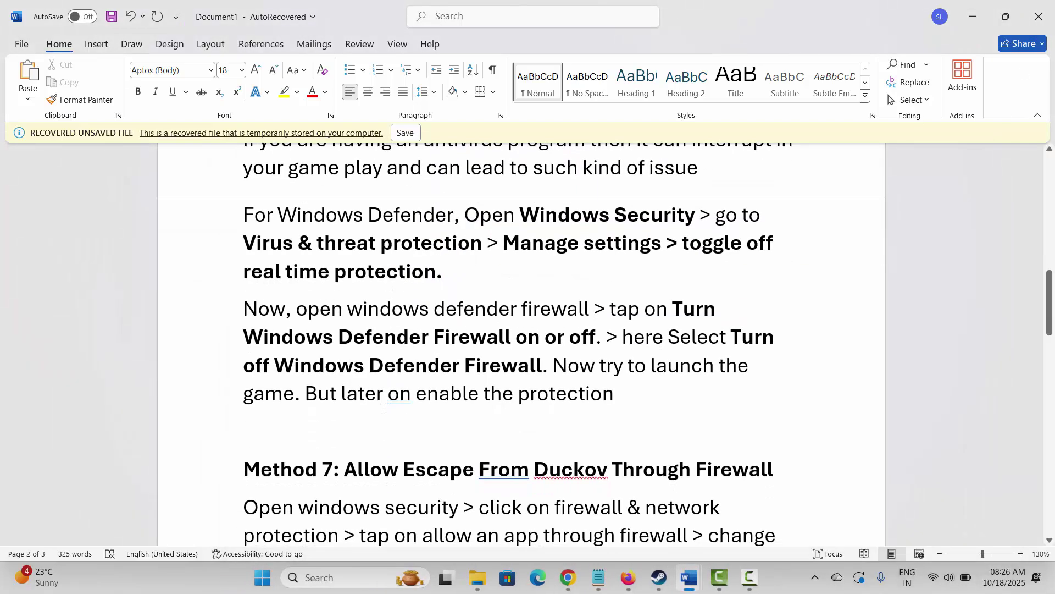
{"action": "left_click", "coordinate": [190, 400]}
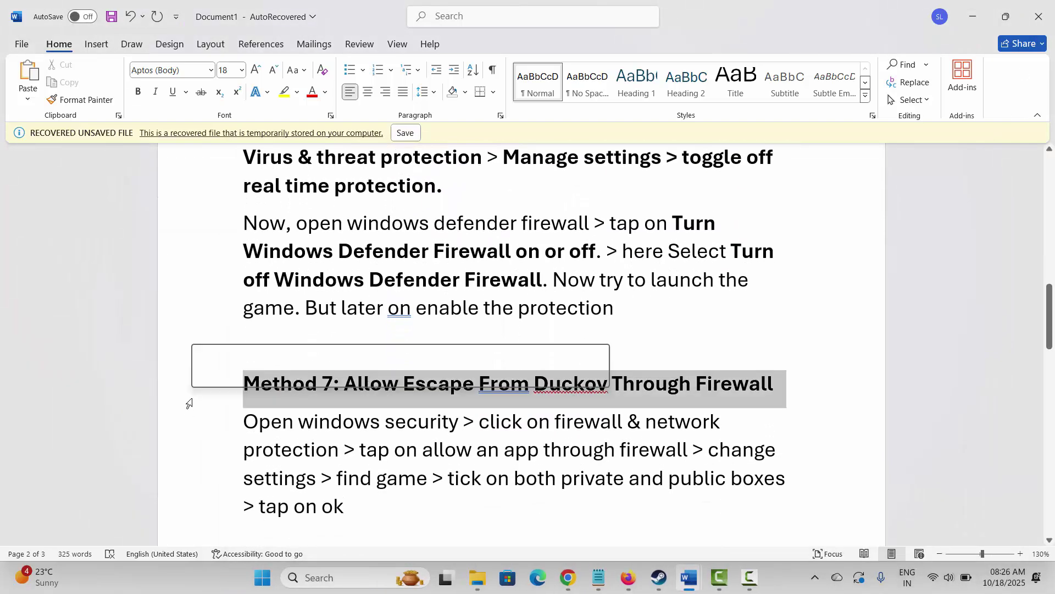
{"action": "left_click", "coordinate": [401, 434]}
{"action": "scroll", "coordinate": [394, 422], "scroll_direction": "down", "scroll_amount": 1}
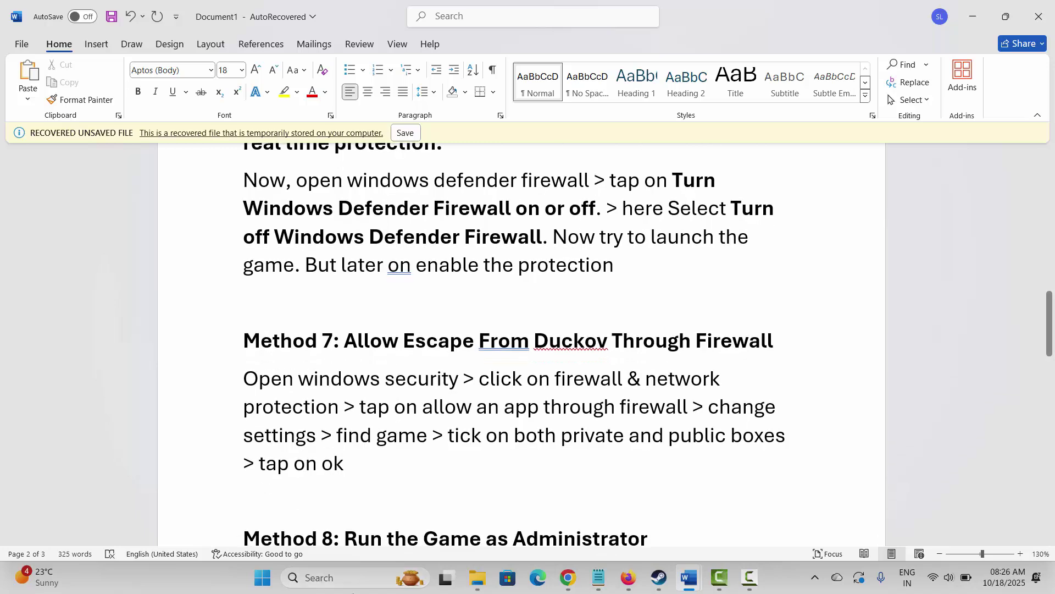
{"action": "left_click", "coordinate": [322, 578]}
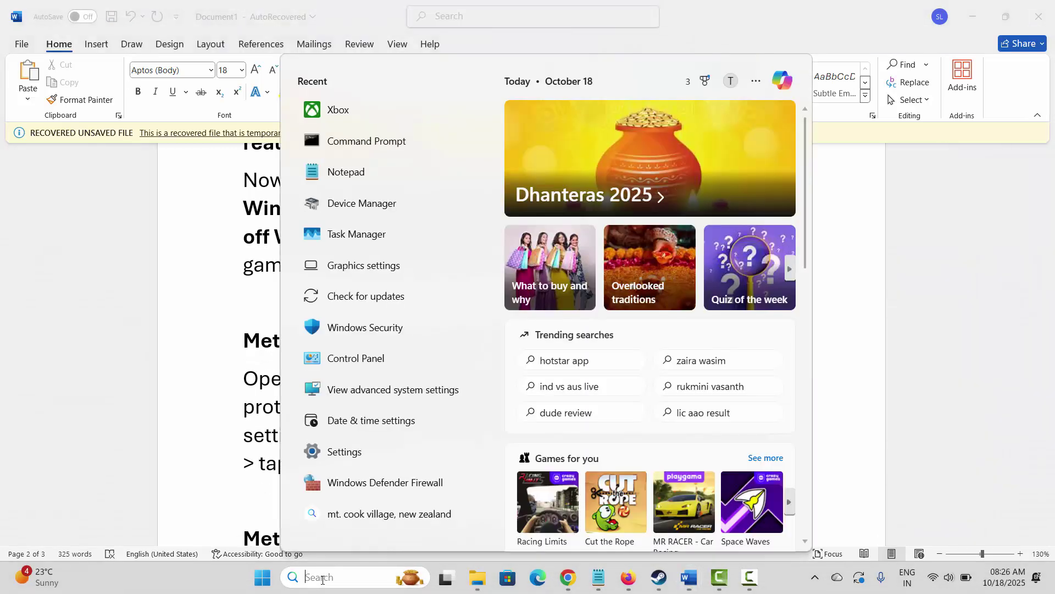
{"action": "left_click", "coordinate": [445, 337]}
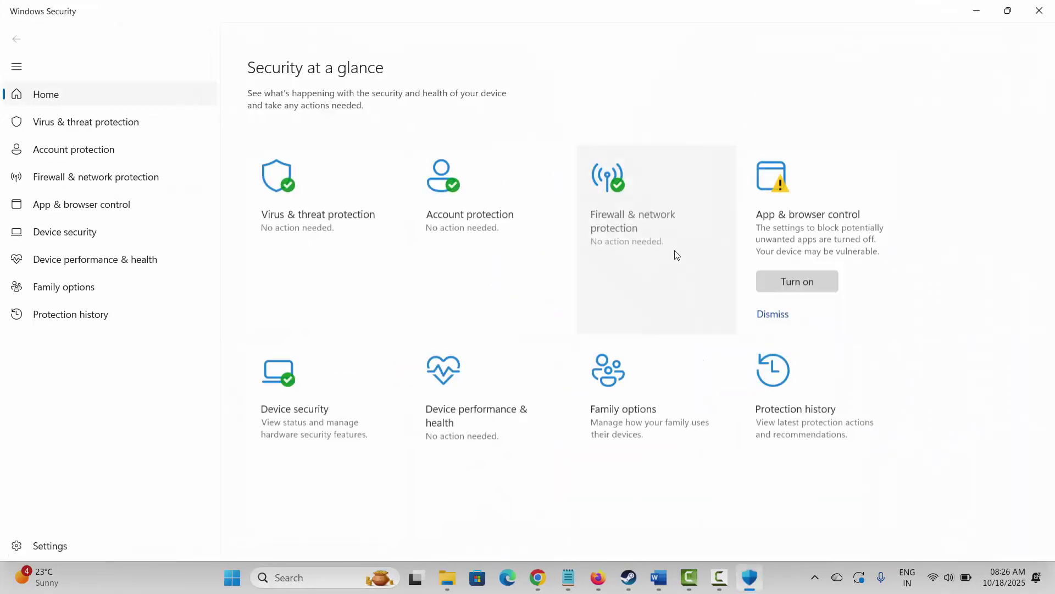
Unlock the firewall's allowed apps list and try Allow another app > Browse, cancelling both.
{"action": "left_click", "coordinate": [620, 229]}
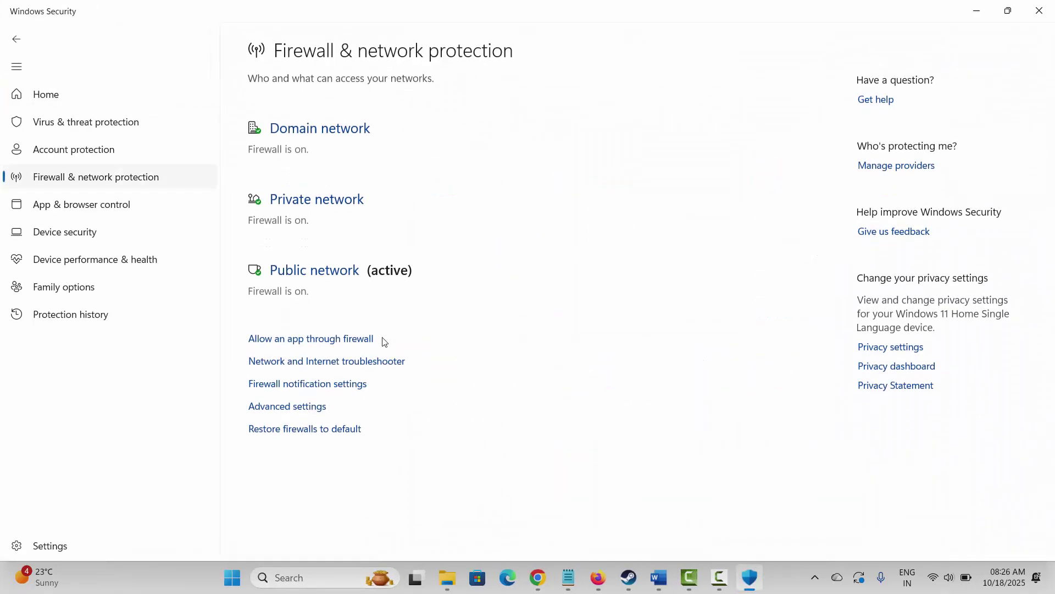
{"action": "left_click", "coordinate": [313, 339]}
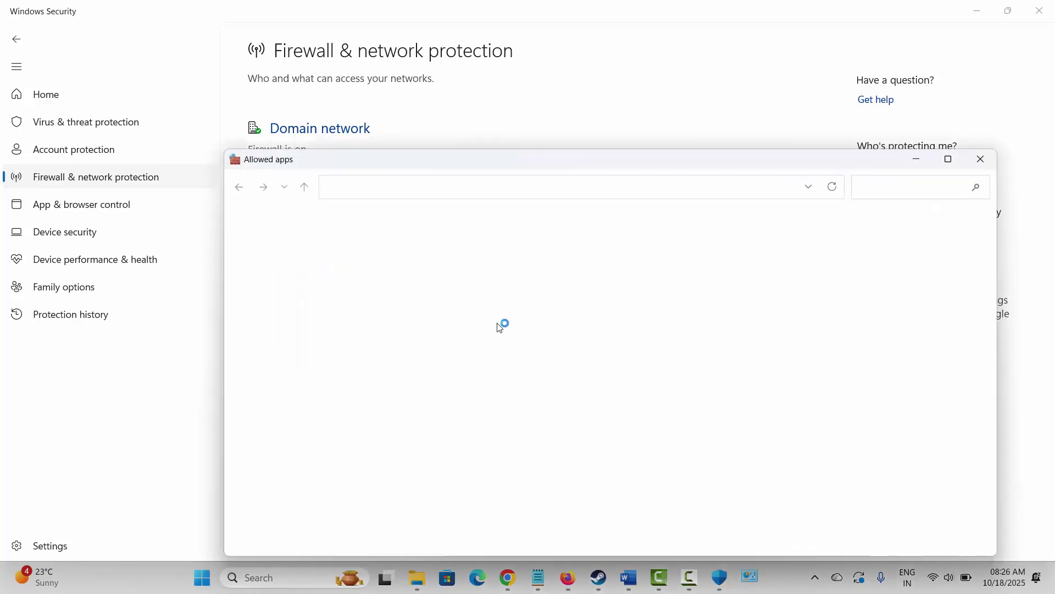
{"action": "left_click", "coordinate": [750, 262]}
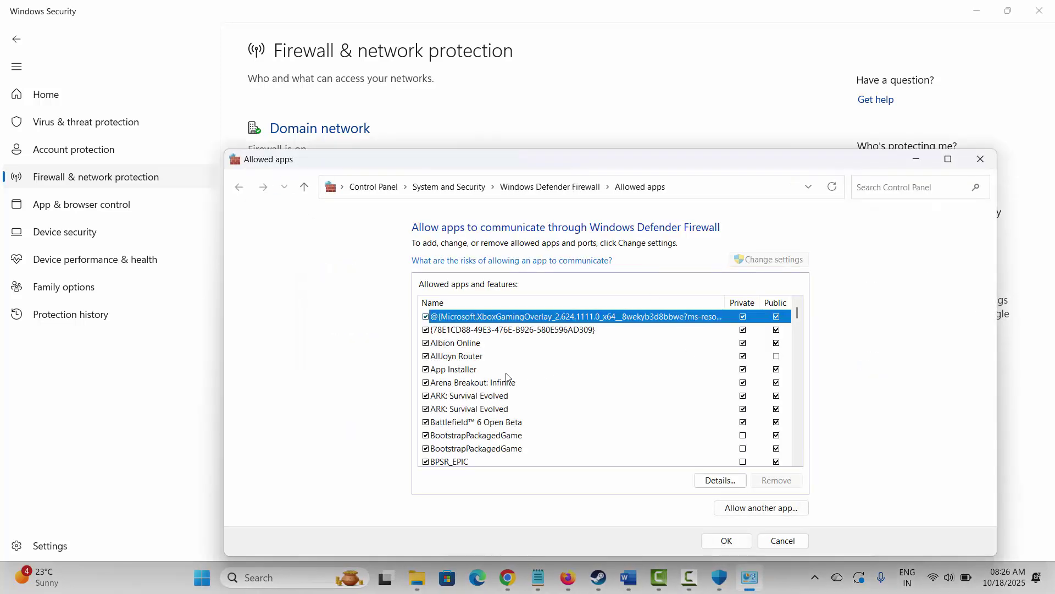
{"action": "scroll", "coordinate": [501, 393], "scroll_direction": "down", "scroll_amount": 1}
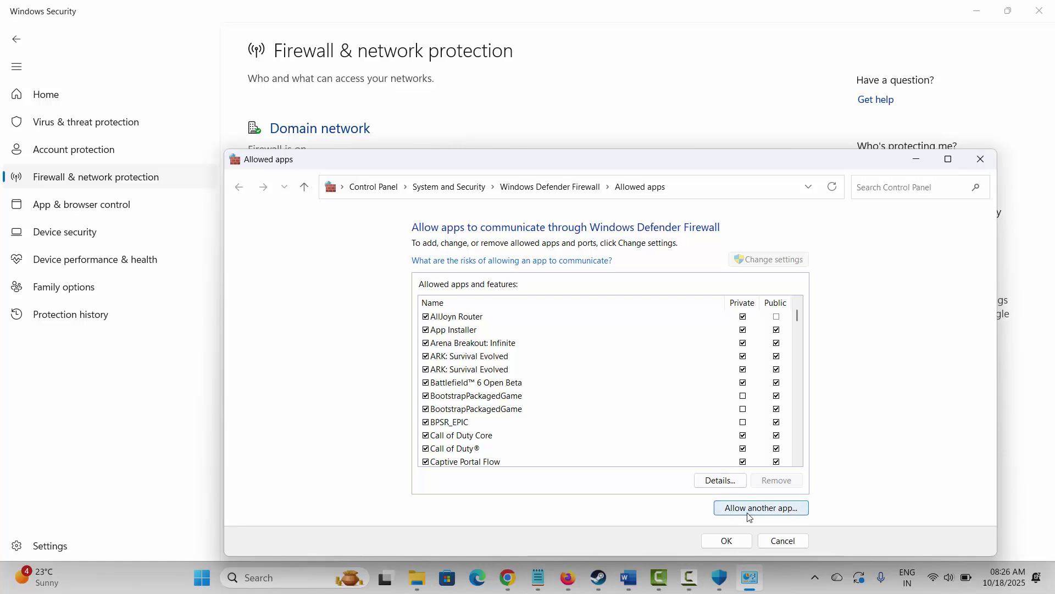
{"action": "left_click", "coordinate": [761, 507]}
{"action": "left_click", "coordinate": [700, 432]}
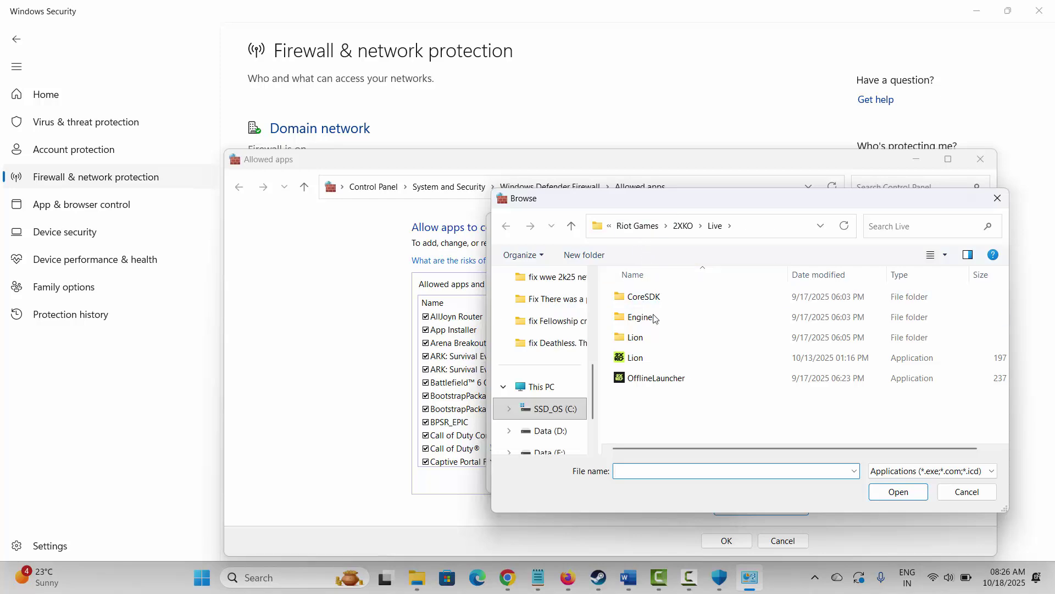
{"action": "left_click", "coordinate": [961, 497]}
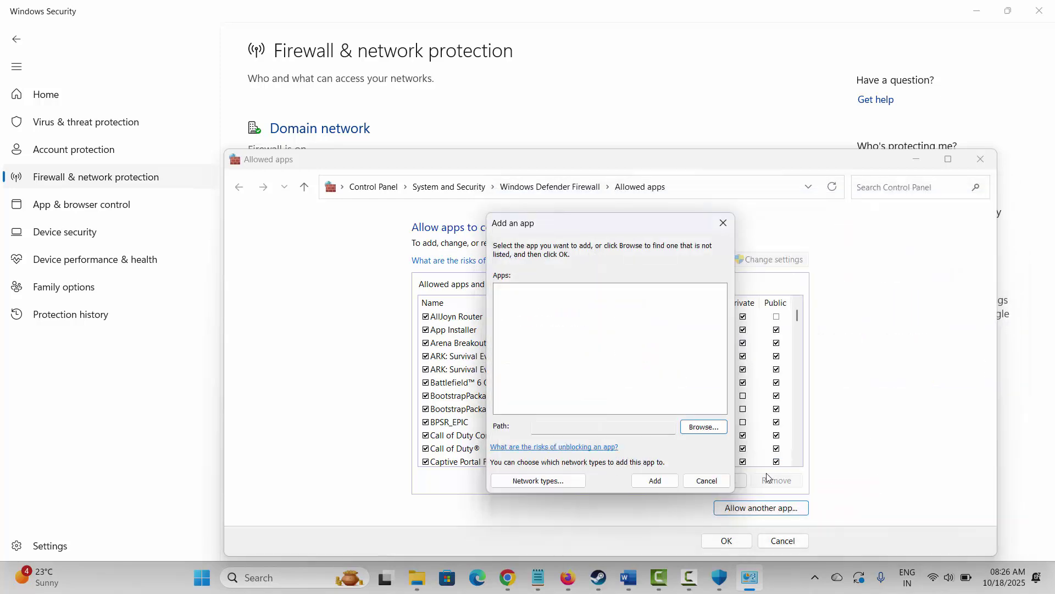
{"action": "left_click", "coordinate": [716, 481]}
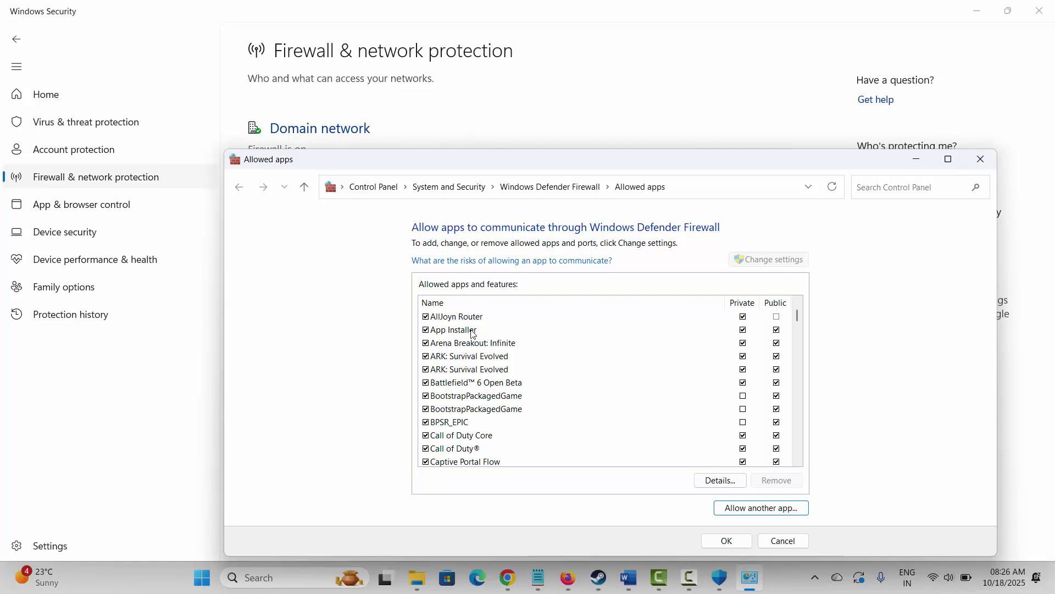
Select the Arena Breakout: Infinite entry, confirm the allowed apps list, and close Windows Security.
{"action": "left_click", "coordinate": [490, 344]}
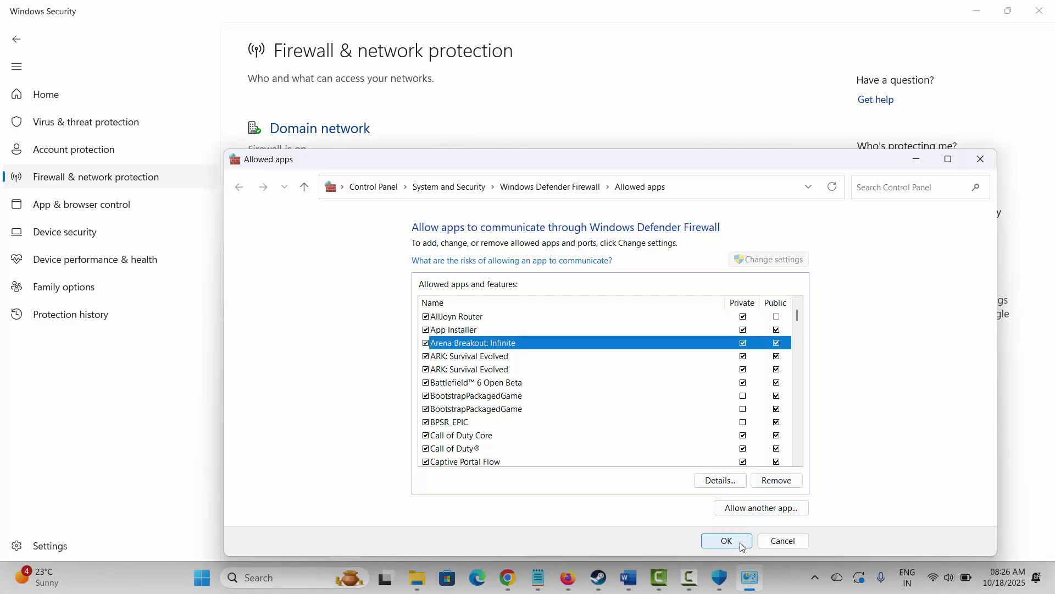
{"action": "left_click", "coordinate": [981, 158]}
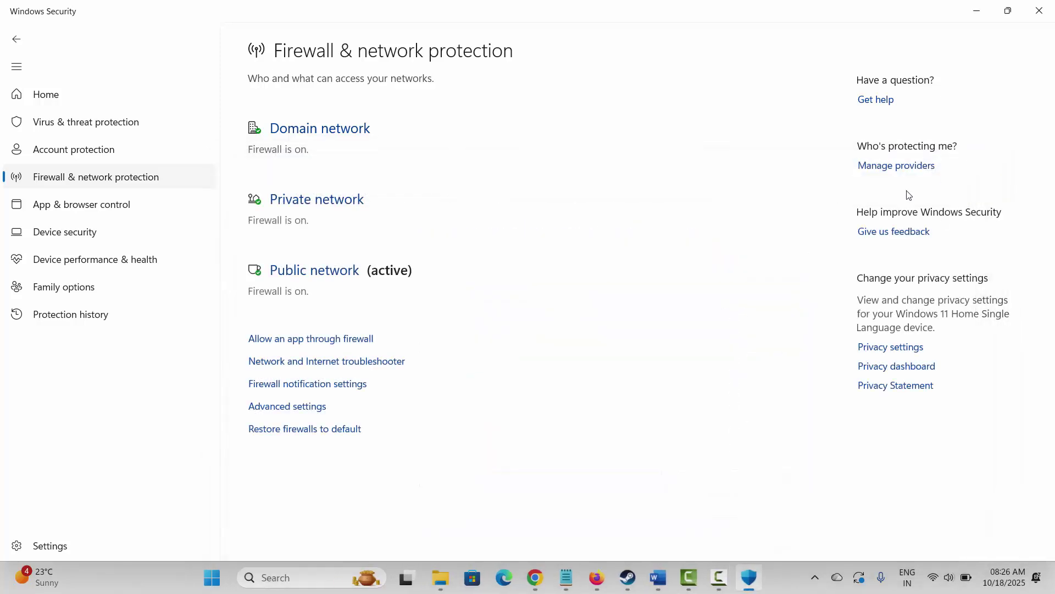
{"action": "left_click", "coordinate": [1039, 11]}
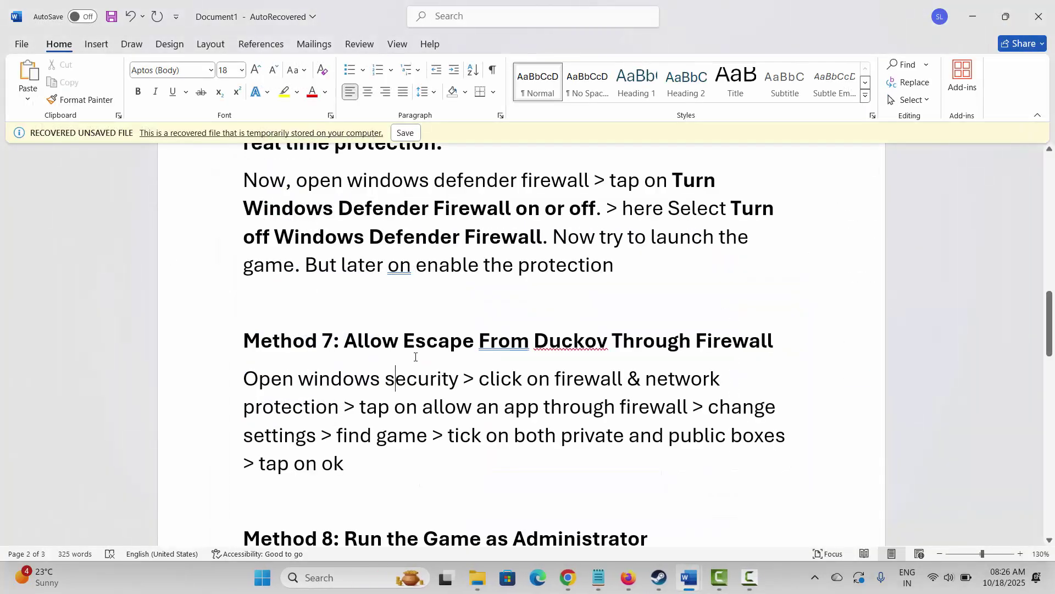
Go to Method 8 in the checklist, then open skate's local game files from Steam.
{"action": "scroll", "coordinate": [415, 356], "scroll_direction": "down", "scroll_amount": 3}
{"action": "left_click", "coordinate": [222, 422]}
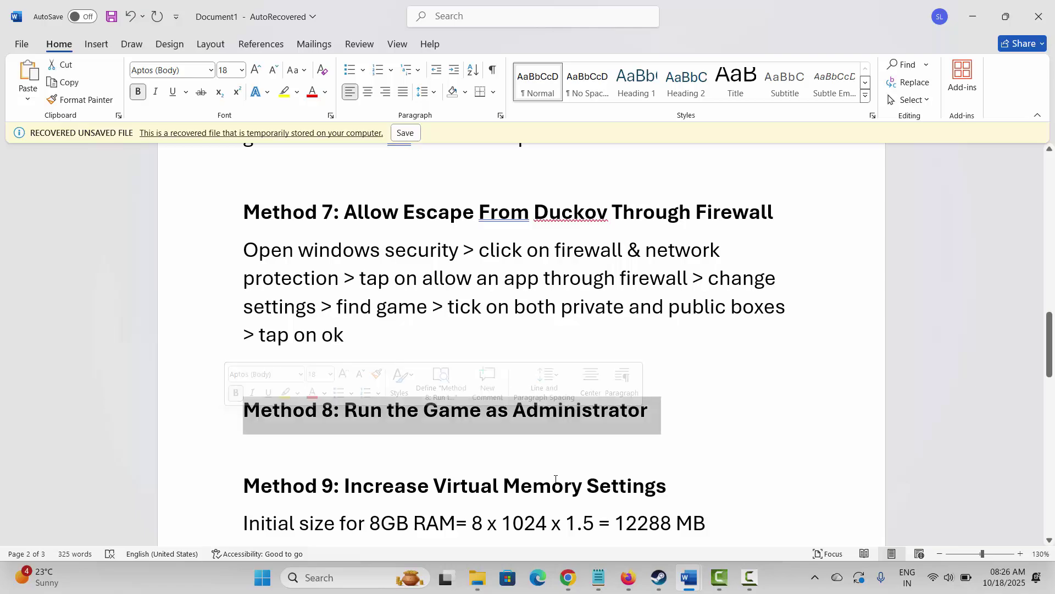
{"action": "left_click", "coordinate": [659, 577]}
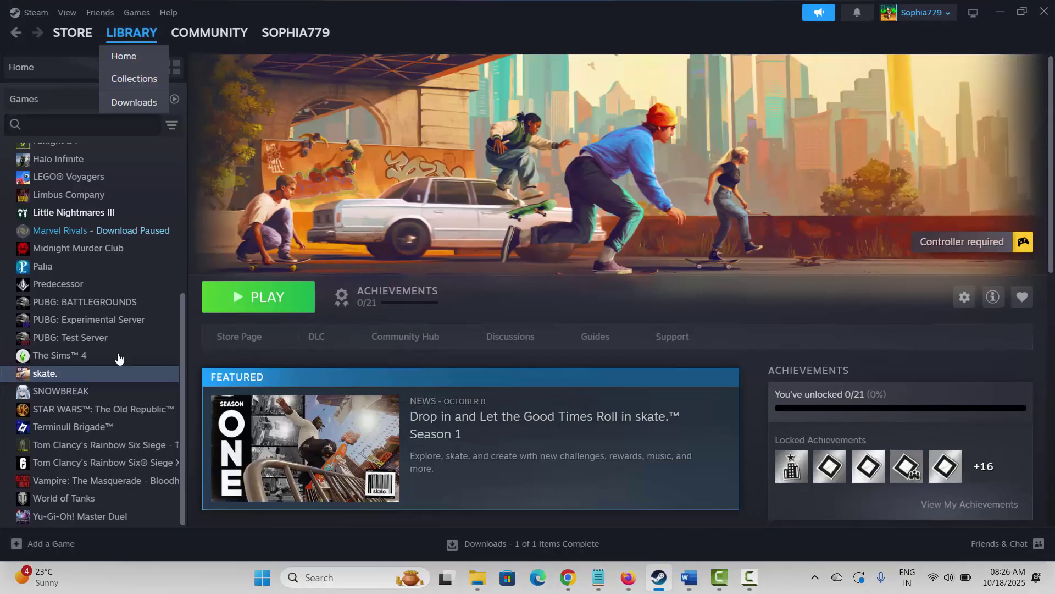
{"action": "right_click", "coordinate": [49, 376]}
{"action": "mouse_move", "coordinate": [83, 456]}
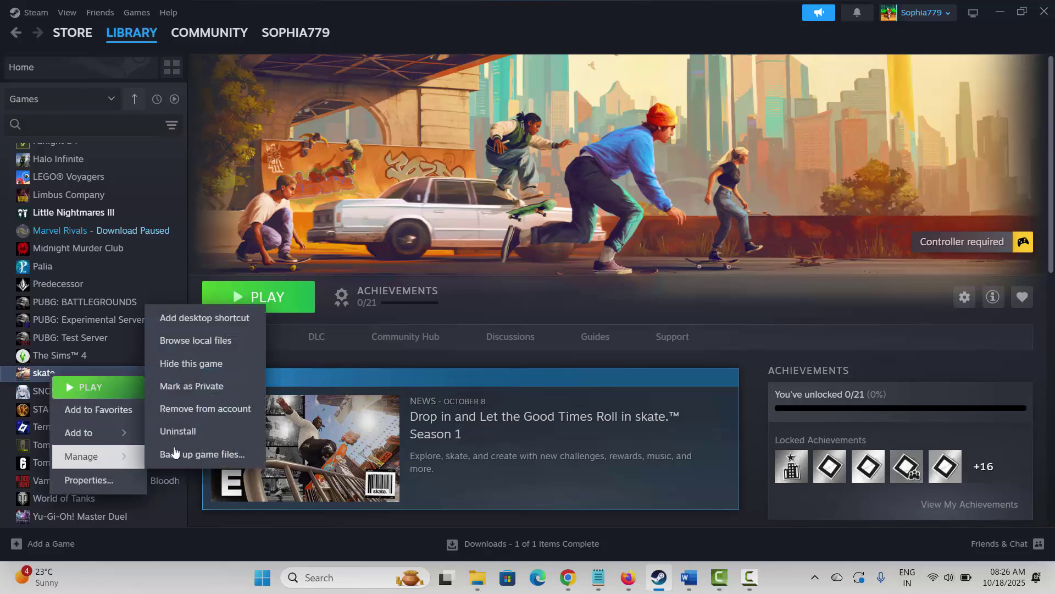
{"action": "left_click", "coordinate": [189, 340]}
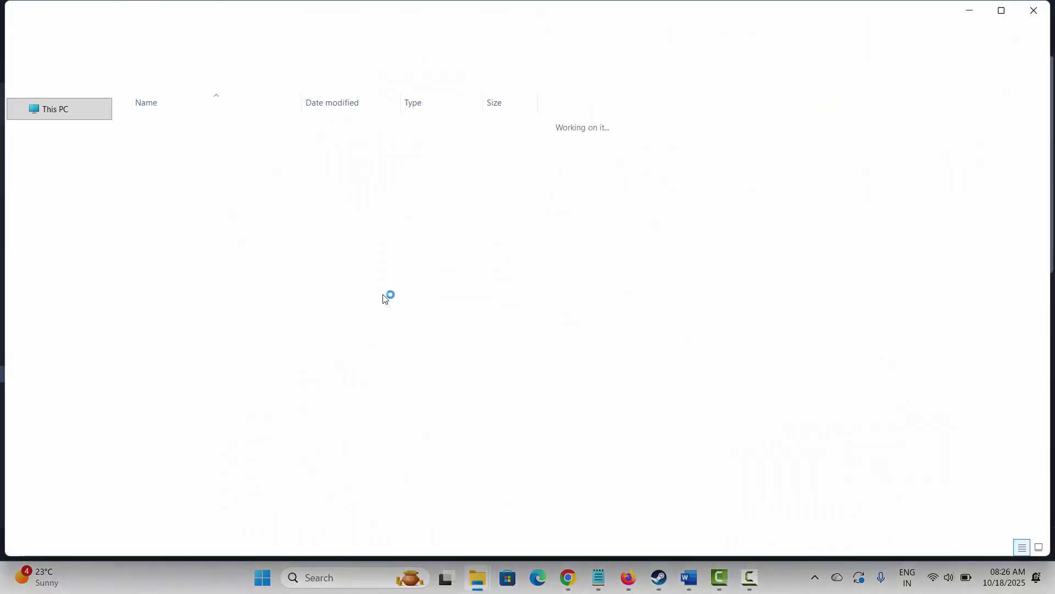
Set Skate.exe to run as administrator in its Compatibility properties.
{"action": "scroll", "coordinate": [187, 308], "scroll_direction": "down", "scroll_amount": 1}
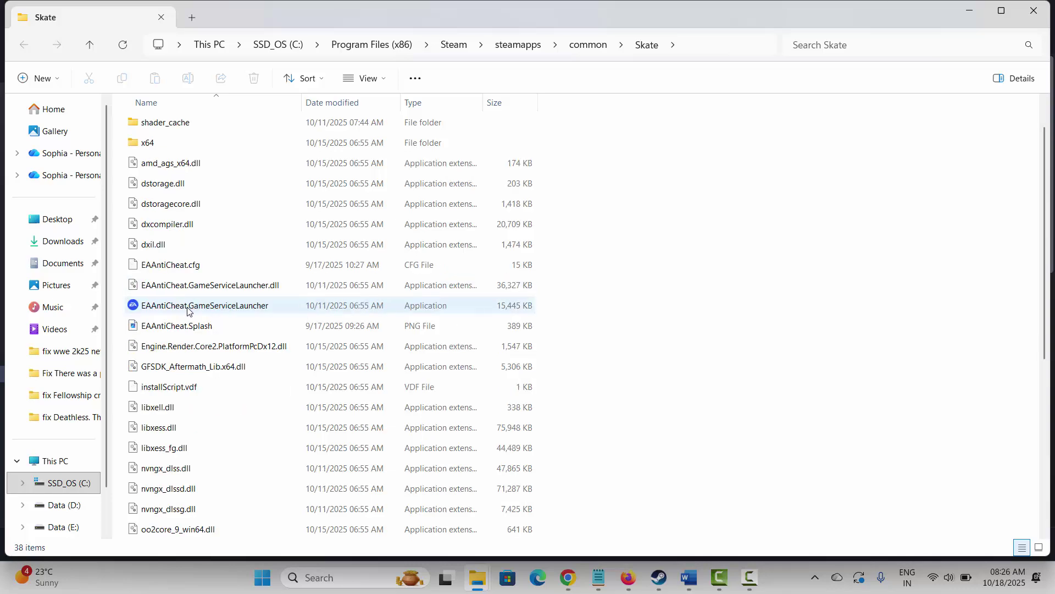
{"action": "scroll", "coordinate": [188, 311], "scroll_direction": "down", "scroll_amount": 5}
{"action": "left_click", "coordinate": [150, 309]}
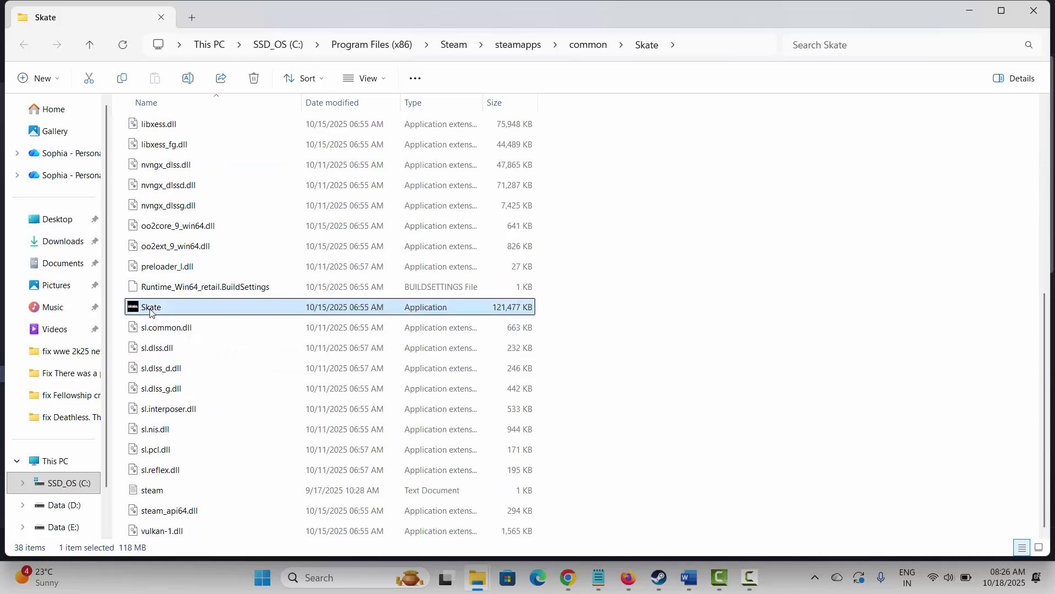
{"action": "right_click", "coordinate": [150, 310]}
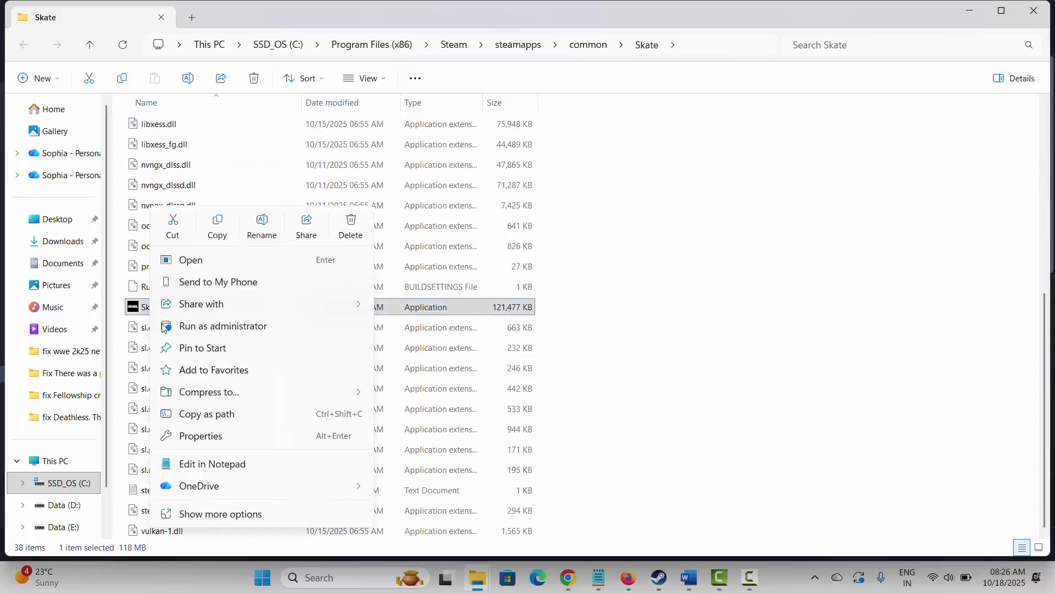
{"action": "left_click", "coordinate": [214, 442]}
{"action": "left_click", "coordinate": [261, 217]}
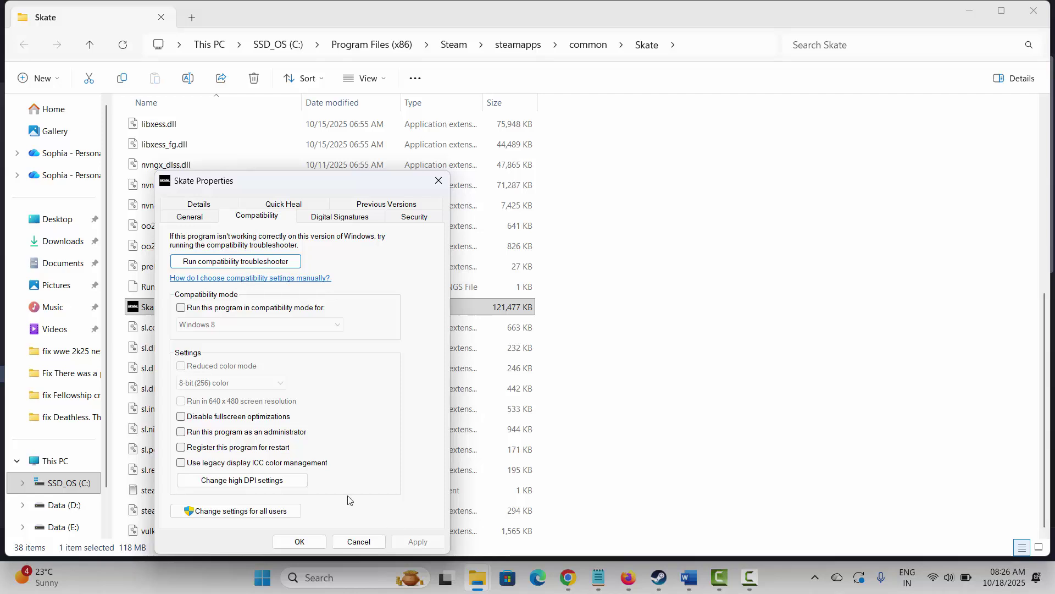
{"action": "left_click", "coordinate": [182, 432]}
{"action": "left_click", "coordinate": [438, 181]}
Close the game folder and move to Method 9's virtual memory instructions in Word.
{"action": "left_click", "coordinate": [1034, 12]}
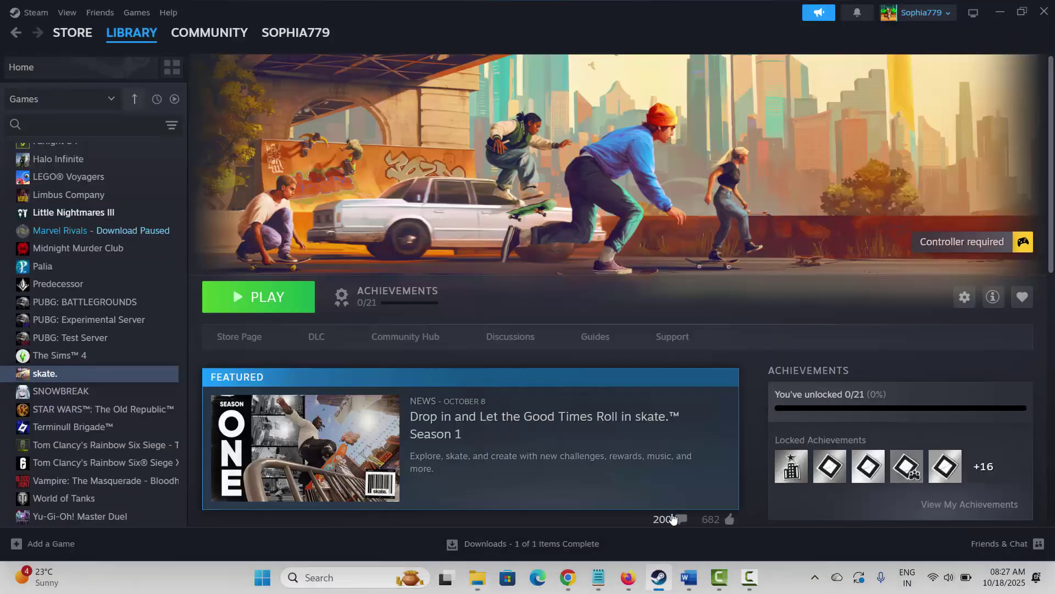
{"action": "left_click", "coordinate": [660, 577]}
{"action": "scroll", "coordinate": [396, 427], "scroll_direction": "down", "scroll_amount": 3}
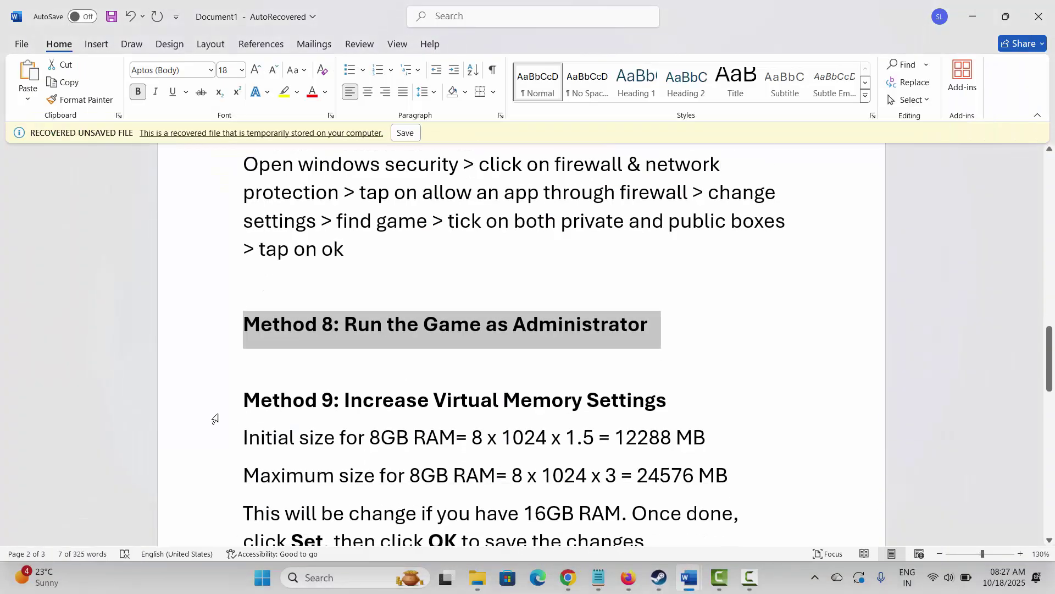
{"action": "left_click", "coordinate": [215, 410]}
{"action": "left_click", "coordinate": [435, 475]}
{"action": "scroll", "coordinate": [436, 475], "scroll_direction": "down", "scroll_amount": 2}
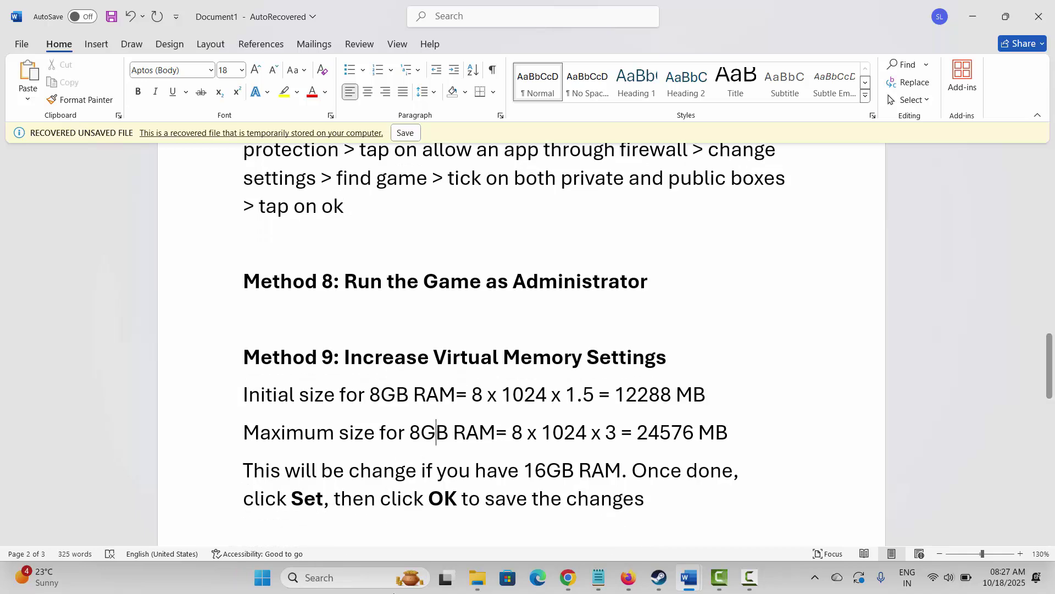
{"action": "left_click", "coordinate": [343, 577]}
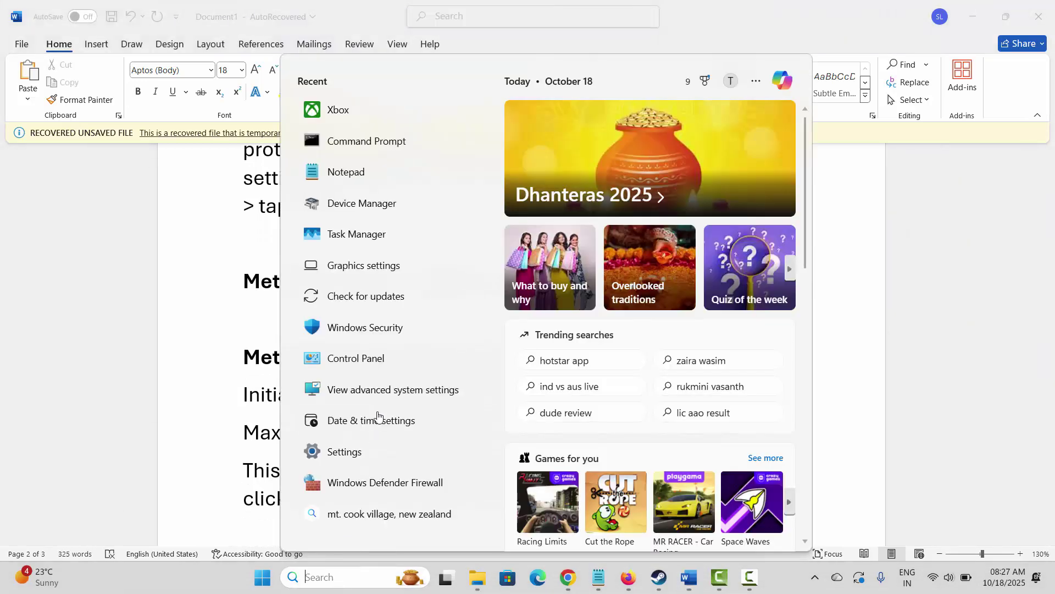
Give drive C a custom paging file: 12288 MB initial, 24576 MB maximum.
{"action": "left_click", "coordinate": [377, 392]}
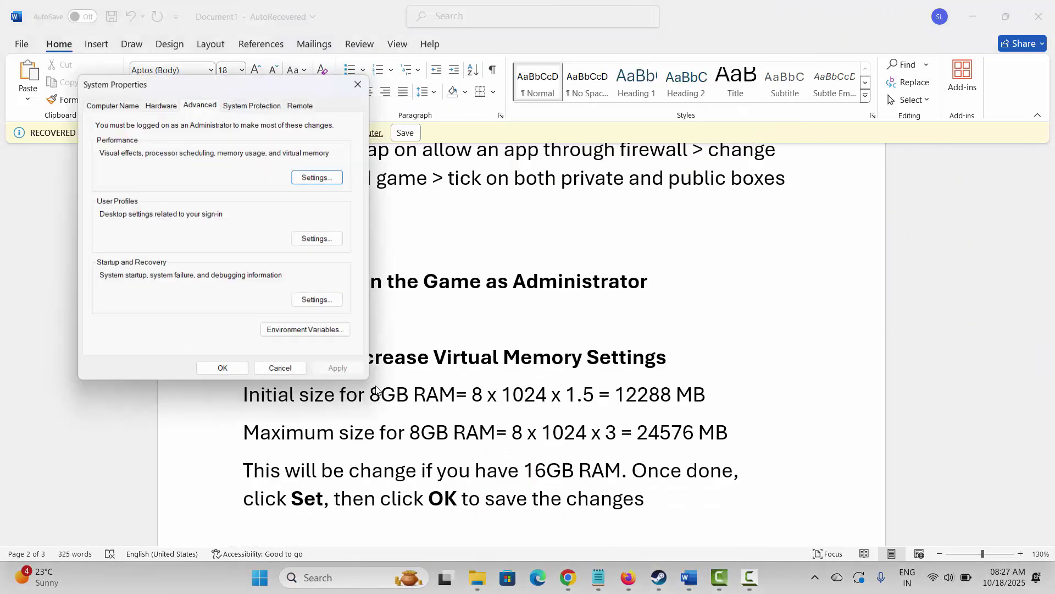
{"action": "left_click", "coordinate": [316, 175]}
{"action": "left_click", "coordinate": [167, 152]}
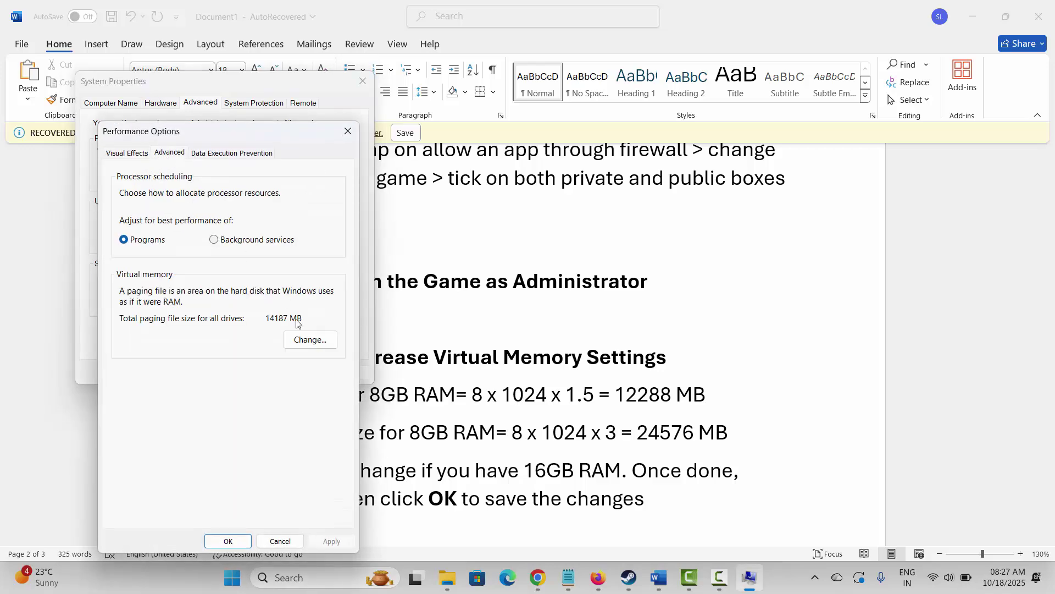
{"action": "left_click", "coordinate": [309, 339]}
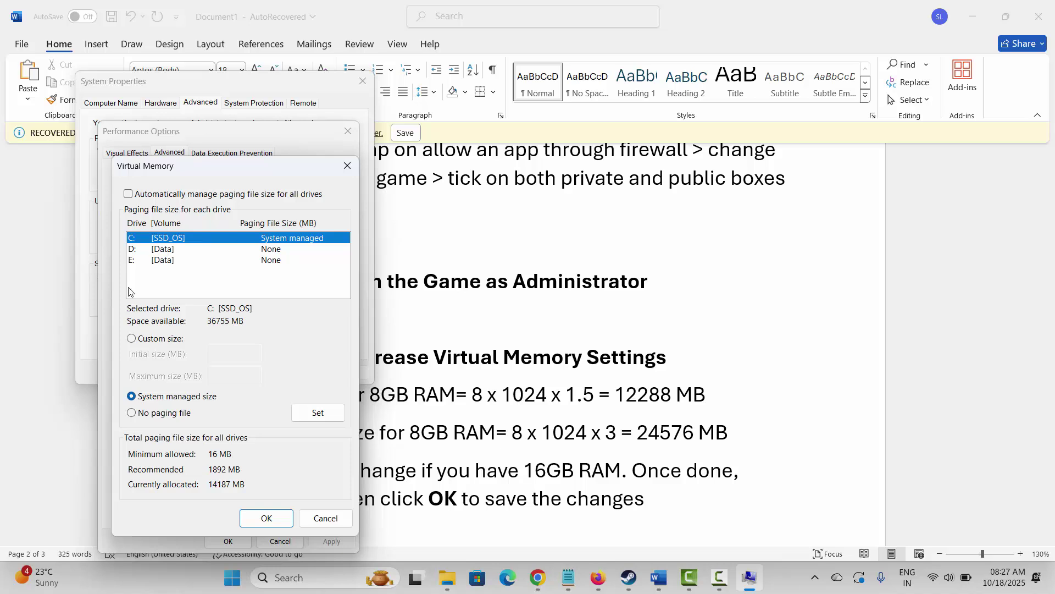
{"action": "left_click", "coordinate": [132, 338]}
{"action": "left_click", "coordinate": [229, 356]}
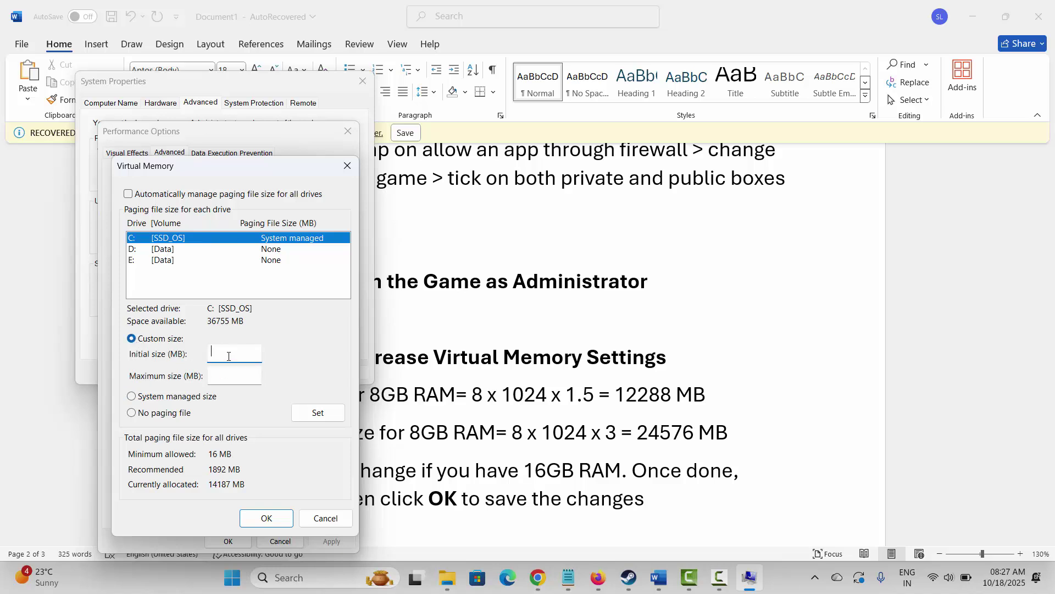
{"action": "type", "text": "12288"}
{"action": "left_click", "coordinate": [246, 383]}
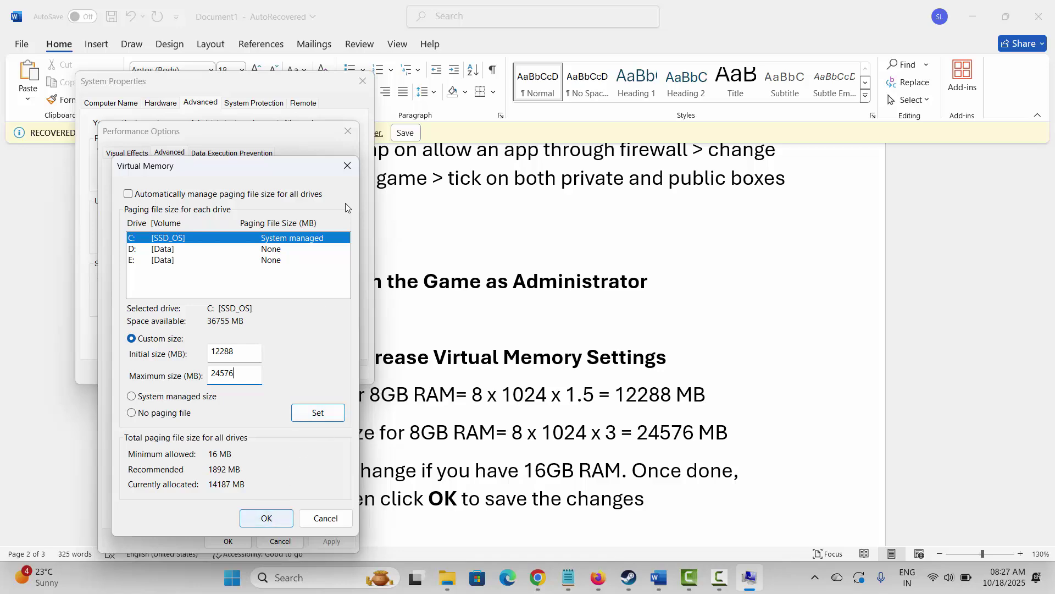
{"action": "left_click", "coordinate": [351, 165]}
{"action": "left_click", "coordinate": [350, 131]}
Close System Properties and move to Method 10: Update Windows in the checklist.
{"action": "left_click", "coordinate": [362, 80]}
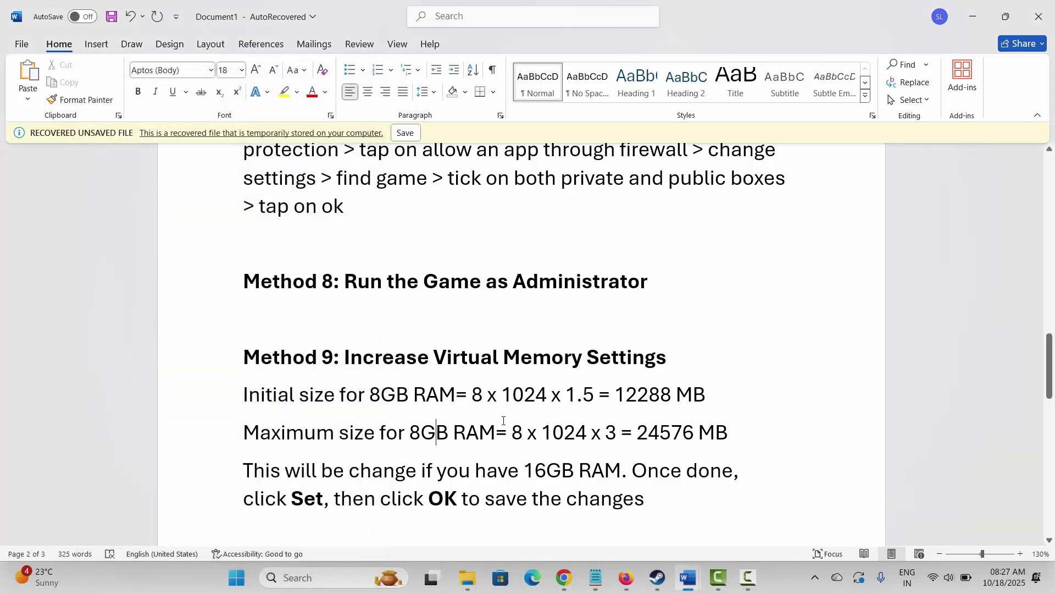
{"action": "scroll", "coordinate": [458, 374], "scroll_direction": "down", "scroll_amount": 3}
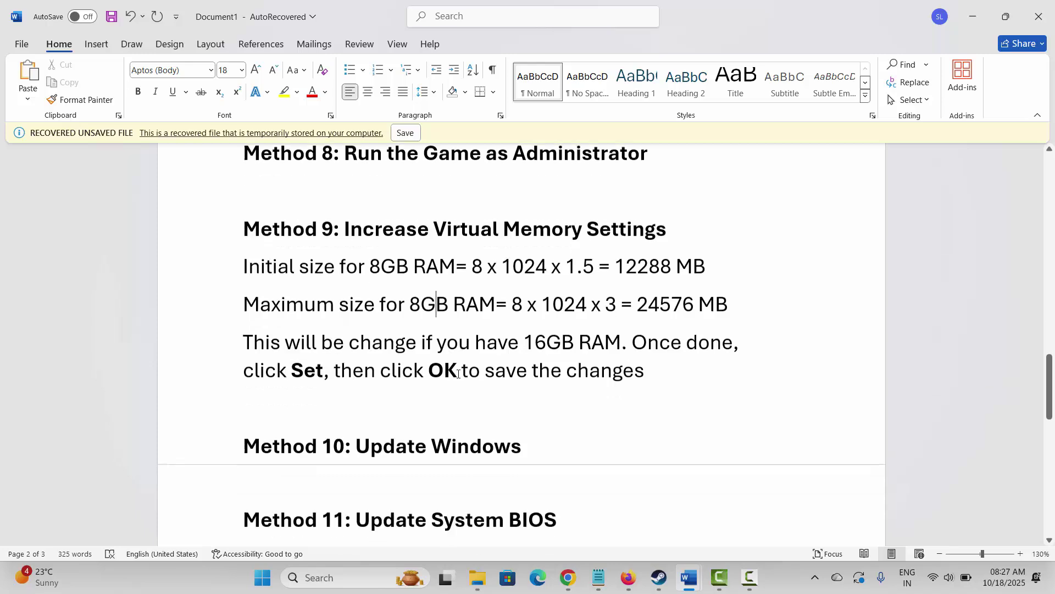
{"action": "scroll", "coordinate": [458, 373], "scroll_direction": "down", "scroll_amount": 2}
{"action": "left_click", "coordinate": [217, 358]}
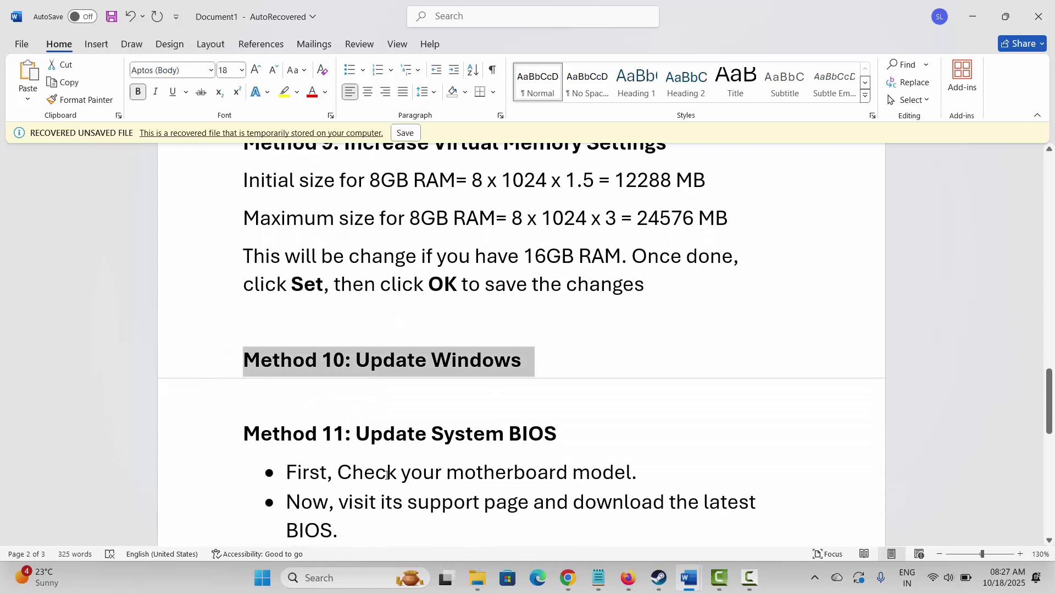
Run a Windows Update check from Settings, then close Settings.
{"action": "left_click", "coordinate": [334, 586]}
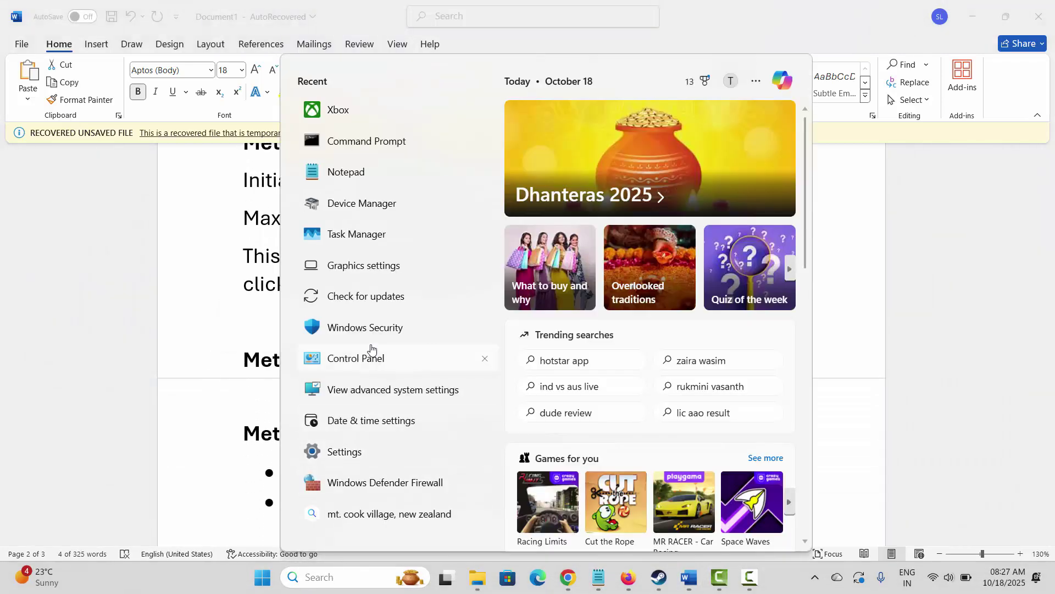
{"action": "left_click", "coordinate": [379, 297]}
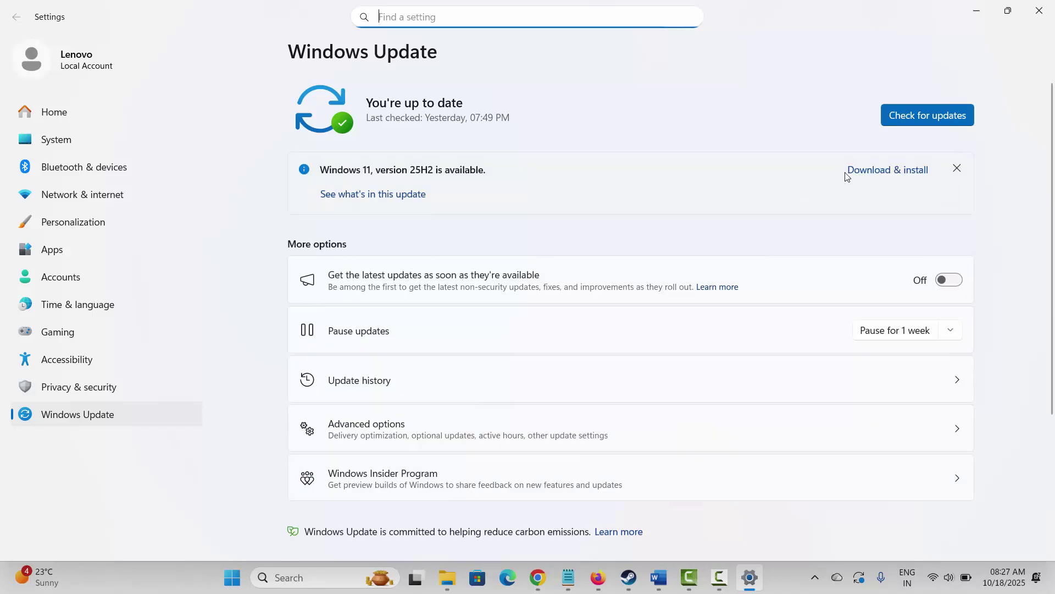
{"action": "left_click", "coordinate": [941, 122]}
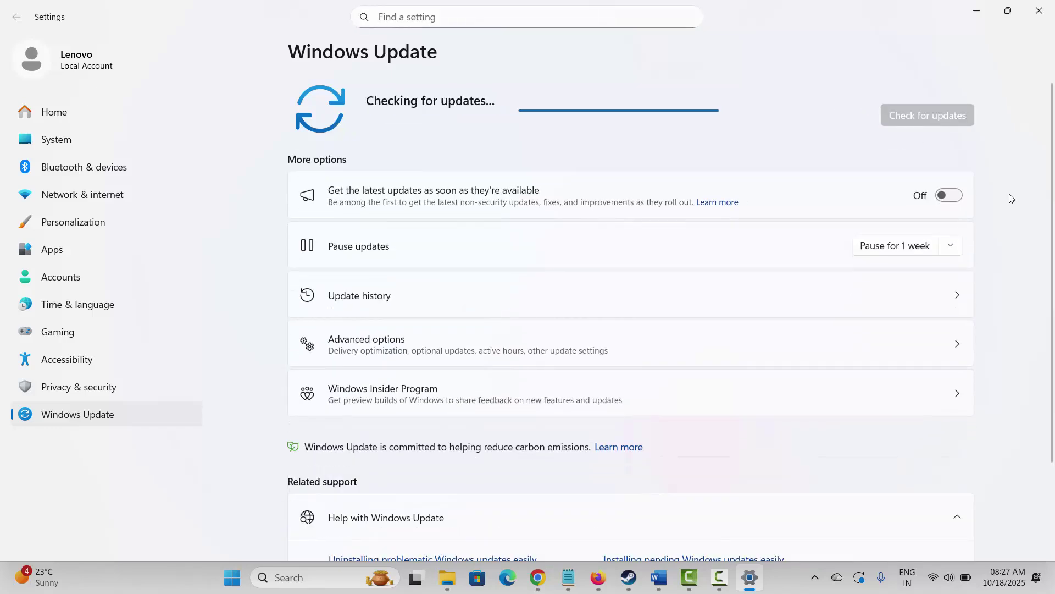
{"action": "left_click", "coordinate": [1038, 11]}
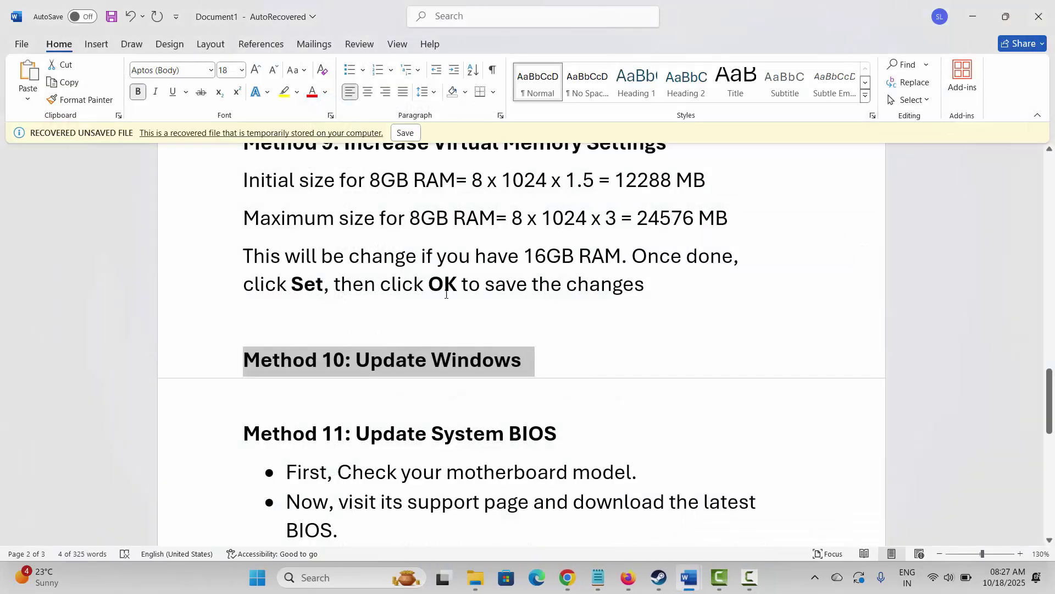
Read through Methods 11 and 12 in the Word checklist.
{"action": "scroll", "coordinate": [331, 327], "scroll_direction": "down", "scroll_amount": 3}
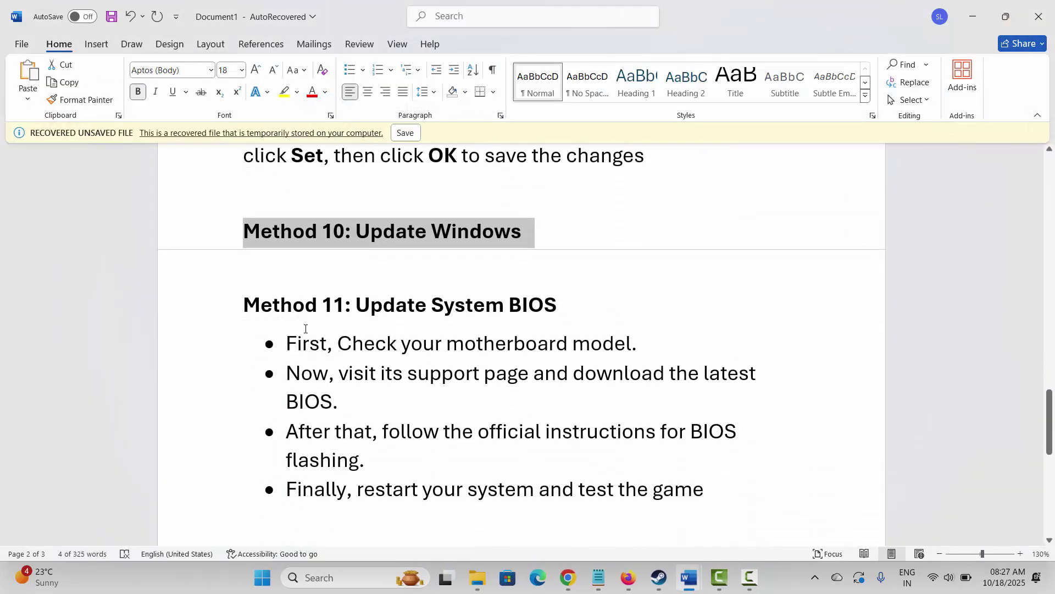
{"action": "left_click", "coordinate": [212, 316]}
{"action": "left_click", "coordinate": [348, 359]}
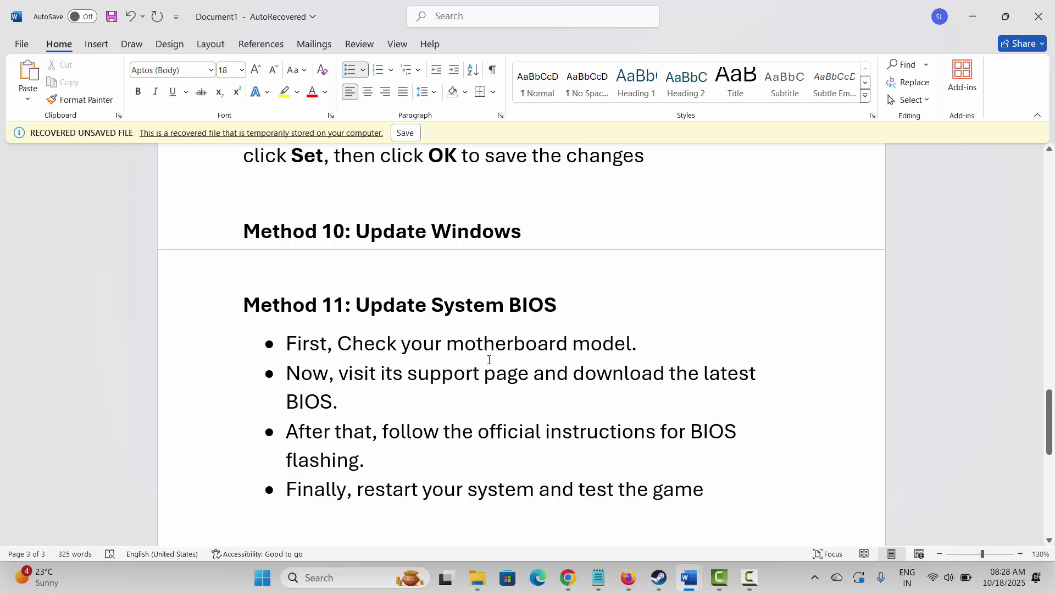
{"action": "scroll", "coordinate": [489, 359], "scroll_direction": "down", "scroll_amount": 5}
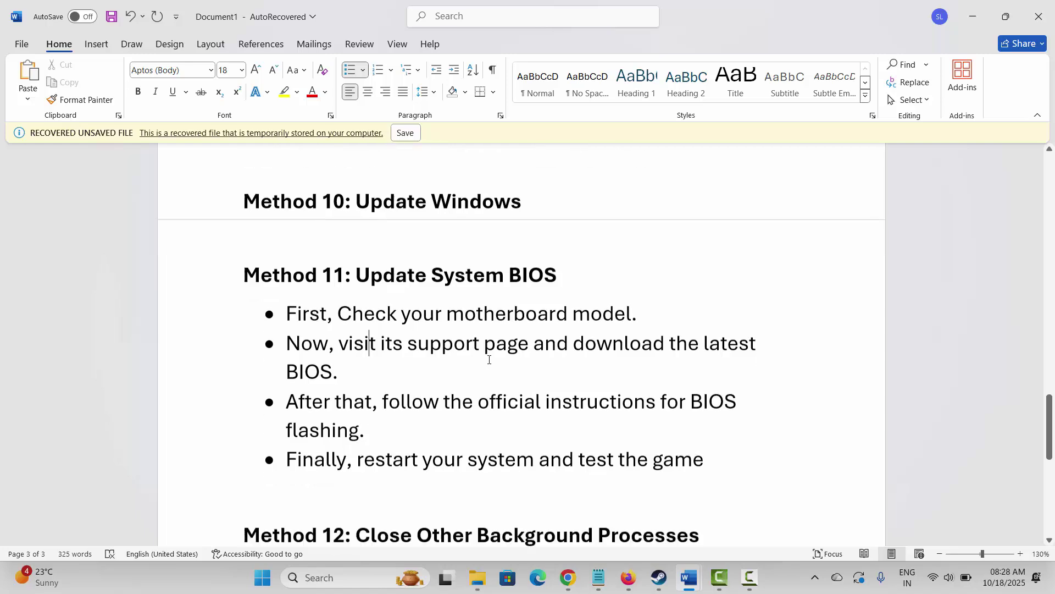
{"action": "left_click", "coordinate": [192, 458]}
{"action": "left_click", "coordinate": [394, 471]}
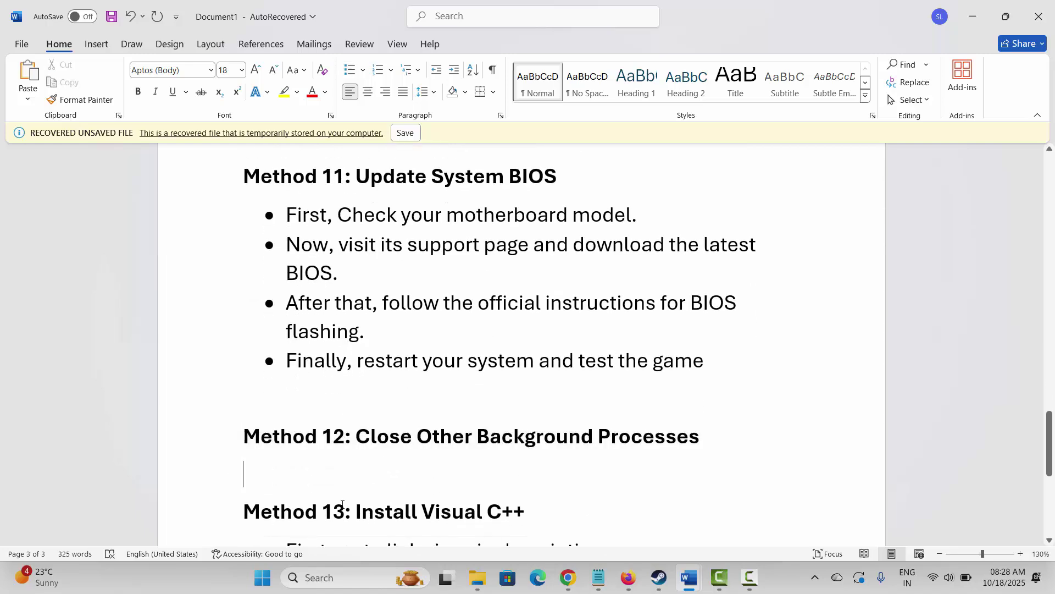
In Task Manager, end the EpicGamesLauncher process and close Task Manager.
{"action": "left_click", "coordinate": [319, 577]}
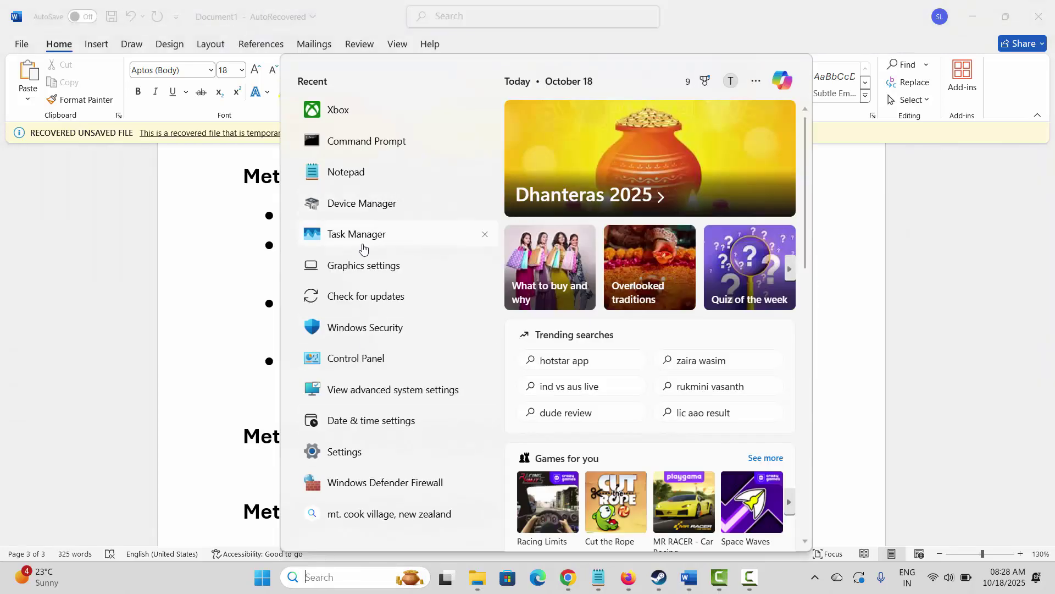
{"action": "key", "text": "Escape"}
{"action": "key", "text": "ctrl+shift+Escape"}
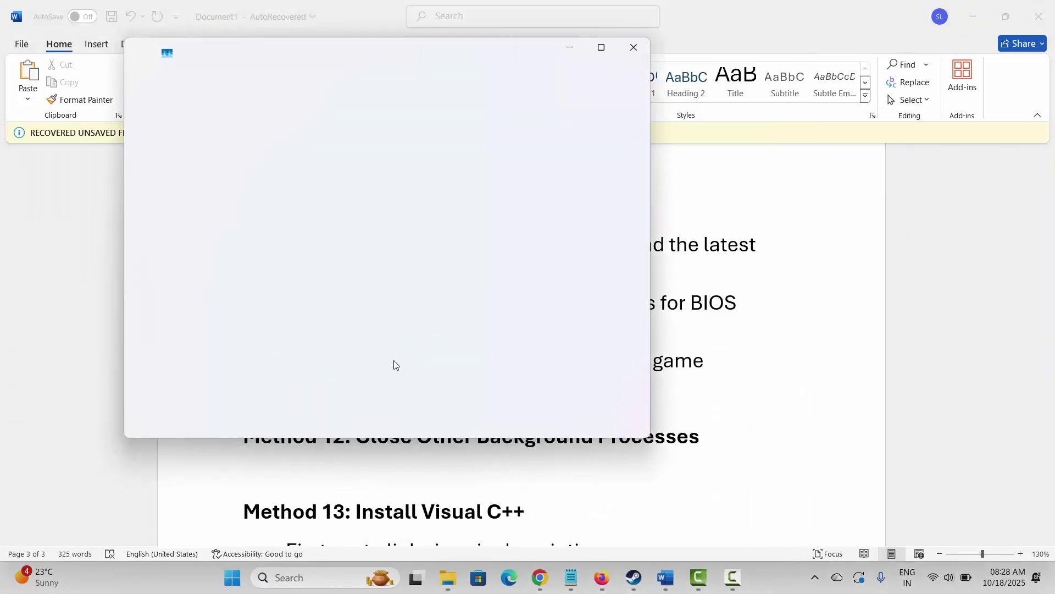
{"action": "scroll", "coordinate": [242, 314], "scroll_direction": "down", "scroll_amount": 3}
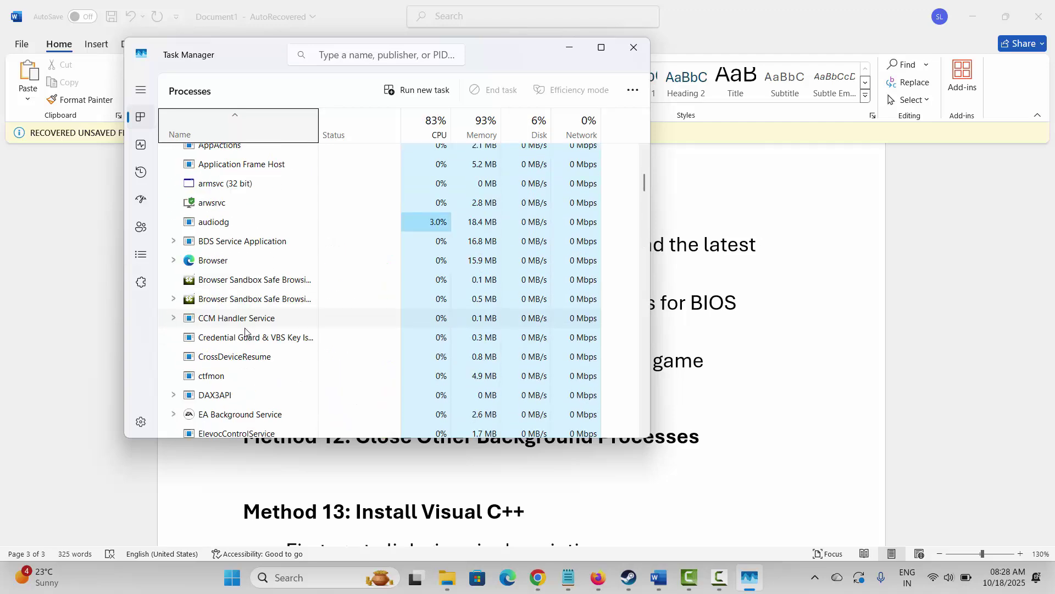
{"action": "scroll", "coordinate": [244, 327], "scroll_direction": "down", "scroll_amount": 4}
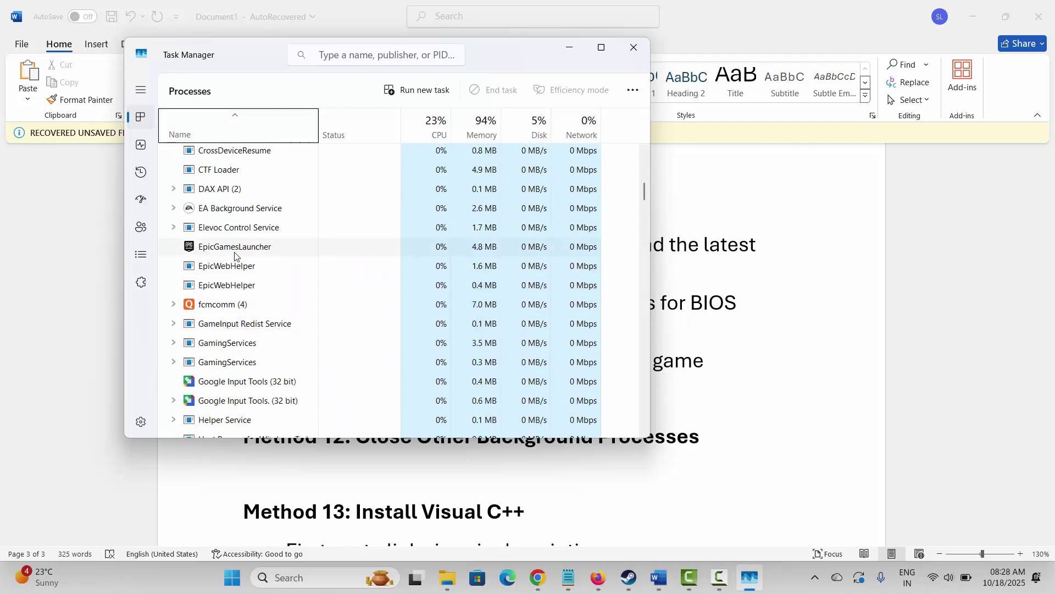
{"action": "left_click", "coordinate": [235, 248]}
{"action": "right_click", "coordinate": [233, 251]}
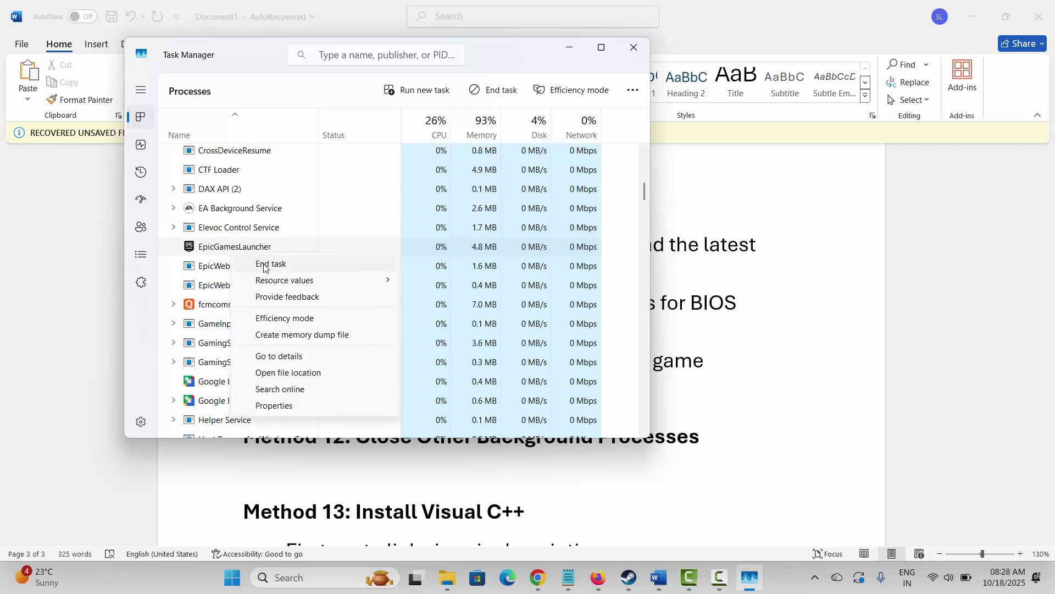
{"action": "left_click", "coordinate": [637, 53]}
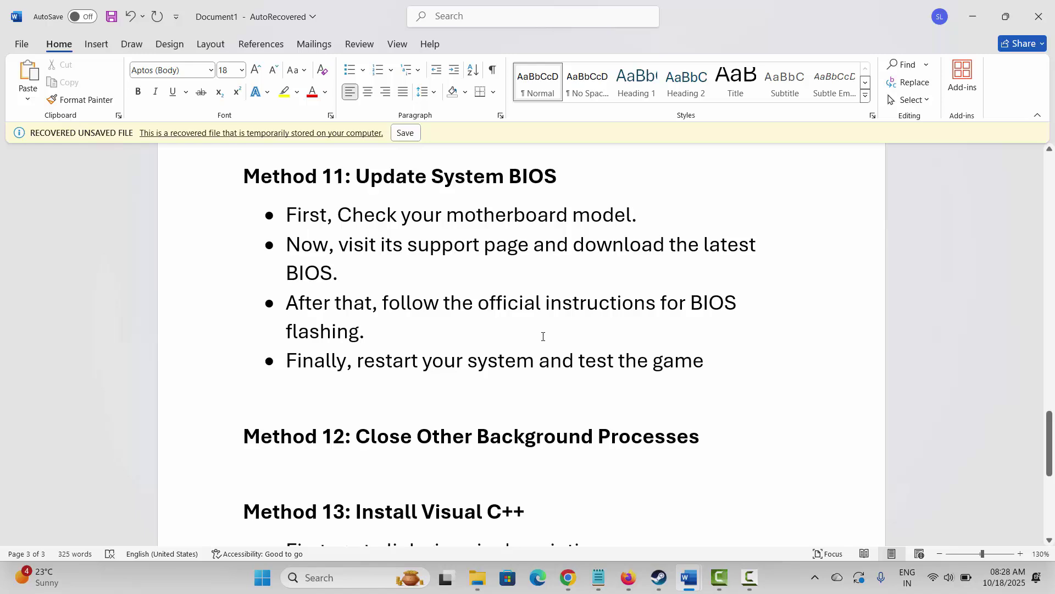
Copy the Visual C++ redistributable URL from Method 13 in the checklist.
{"action": "scroll", "coordinate": [358, 387], "scroll_direction": "down", "scroll_amount": 2}
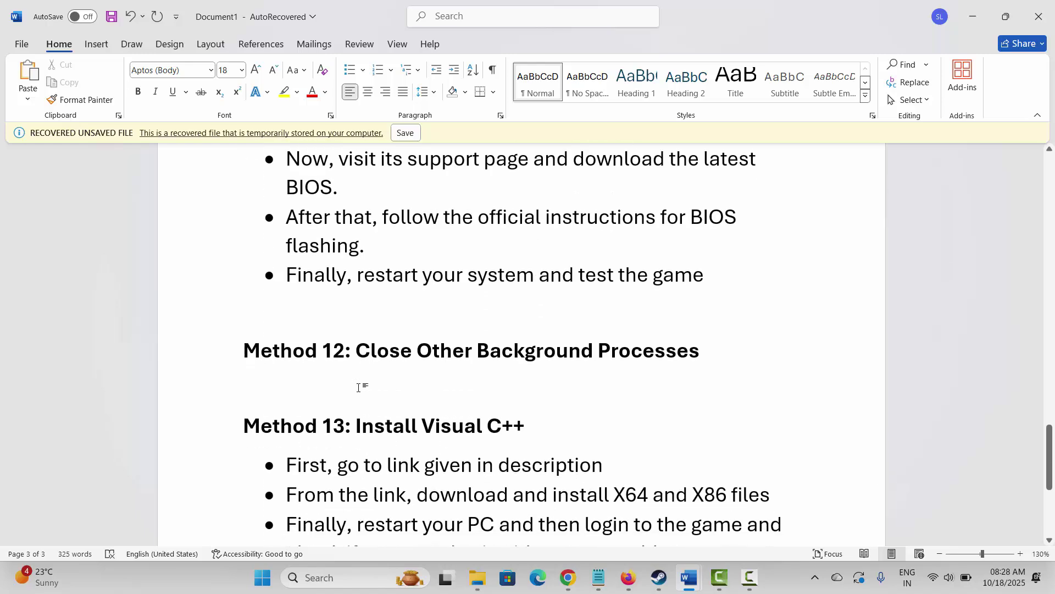
{"action": "left_click", "coordinate": [221, 437]}
{"action": "left_click", "coordinate": [332, 443]}
{"action": "scroll", "coordinate": [346, 445], "scroll_direction": "down", "scroll_amount": 3}
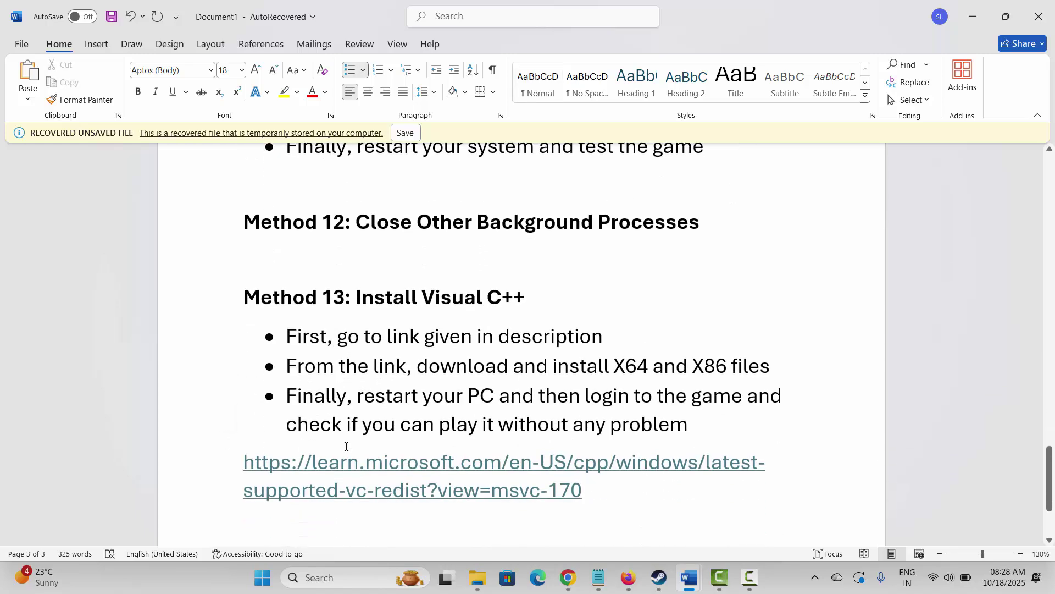
{"action": "scroll", "coordinate": [292, 452], "scroll_direction": "down", "scroll_amount": 1}
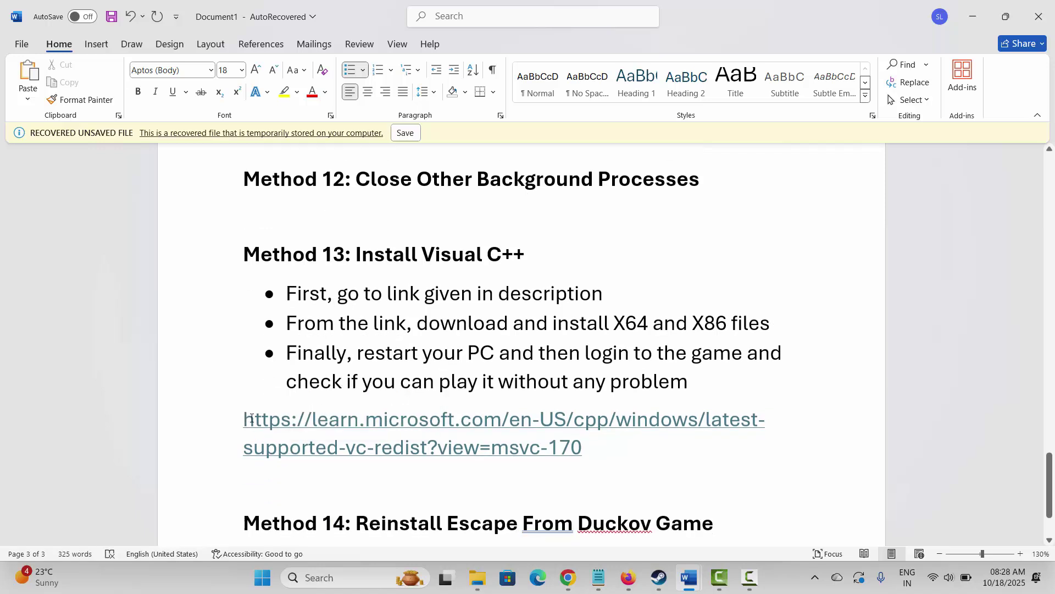
{"action": "left_click_drag", "start_coordinate": [243, 419], "coordinate": [578, 451]}
{"action": "right_click", "coordinate": [449, 440]}
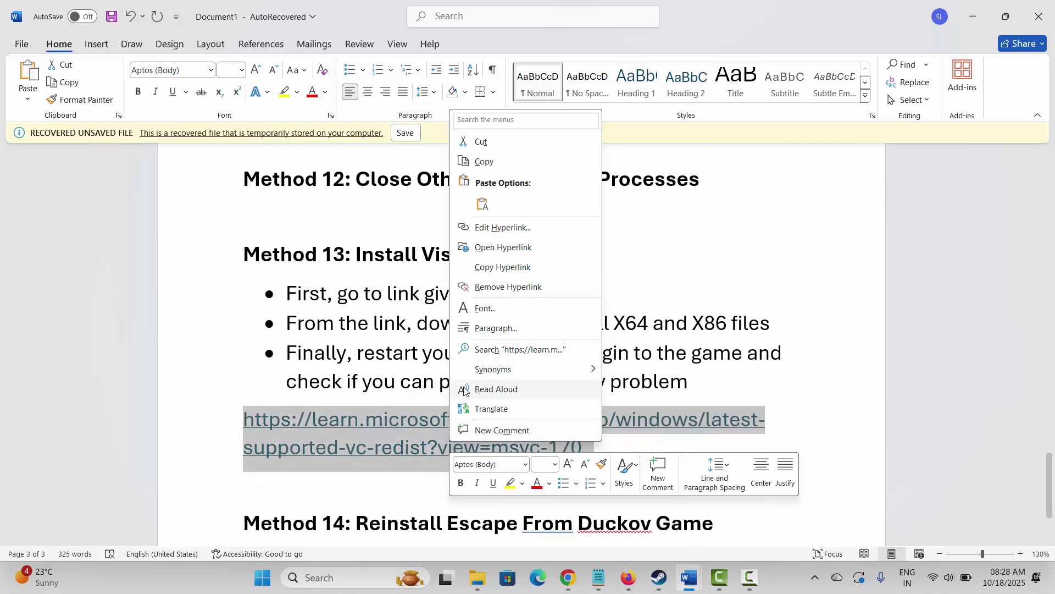
{"action": "left_click", "coordinate": [488, 164]}
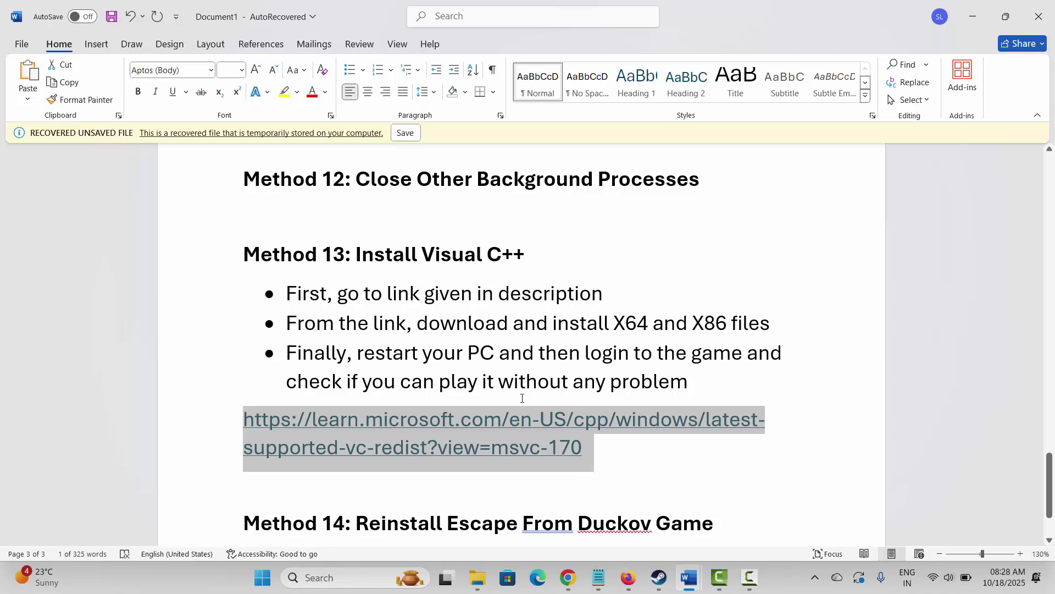
Review the X64 and X86 redistributable download links in Chrome, then return to Word.
{"action": "left_click", "coordinate": [567, 577]}
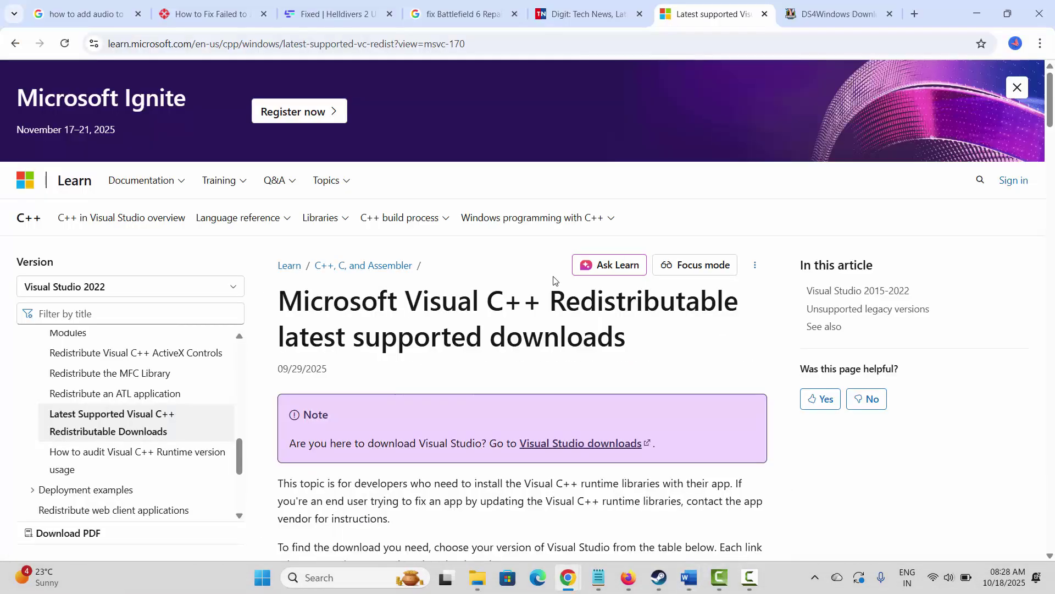
{"action": "scroll", "coordinate": [552, 278], "scroll_direction": "down", "scroll_amount": 4}
{"action": "scroll", "coordinate": [553, 278], "scroll_direction": "down", "scroll_amount": 15}
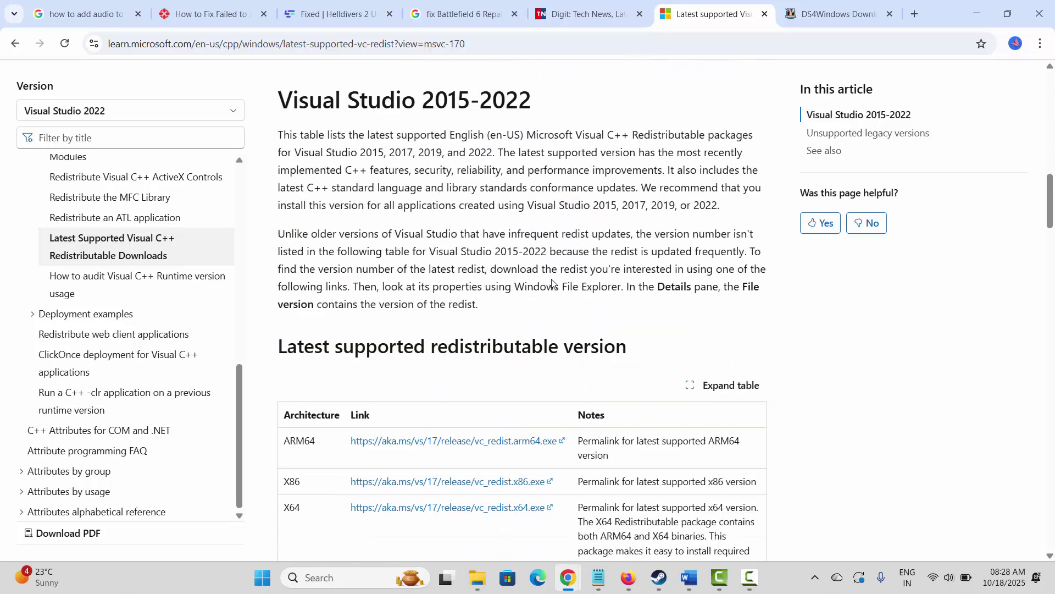
{"action": "scroll", "coordinate": [540, 284], "scroll_direction": "down", "scroll_amount": 1}
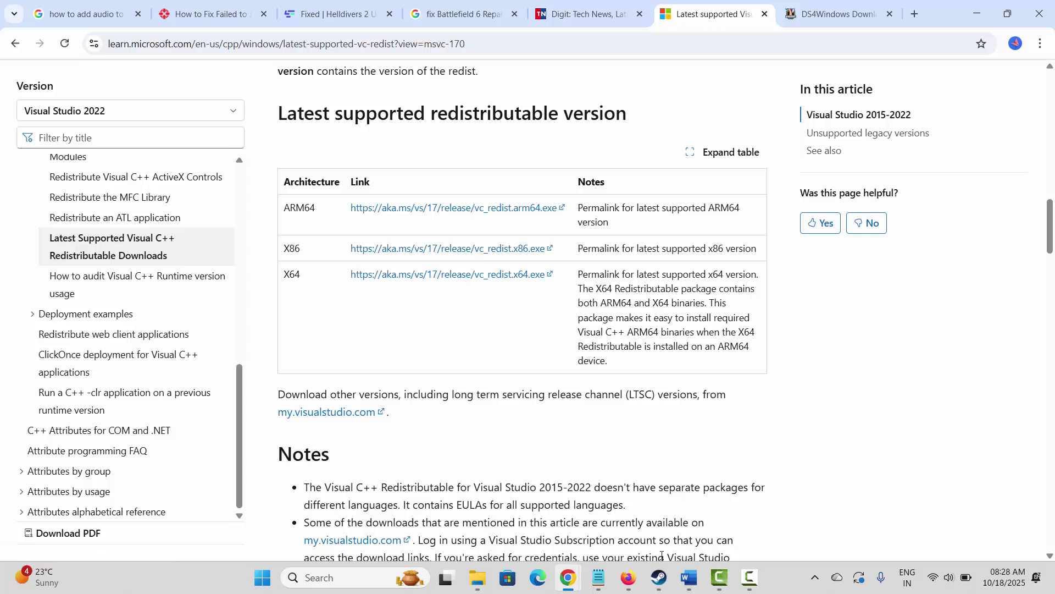
{"action": "mouse_move", "coordinate": [688, 577]}
{"action": "left_click", "coordinate": [791, 500]}
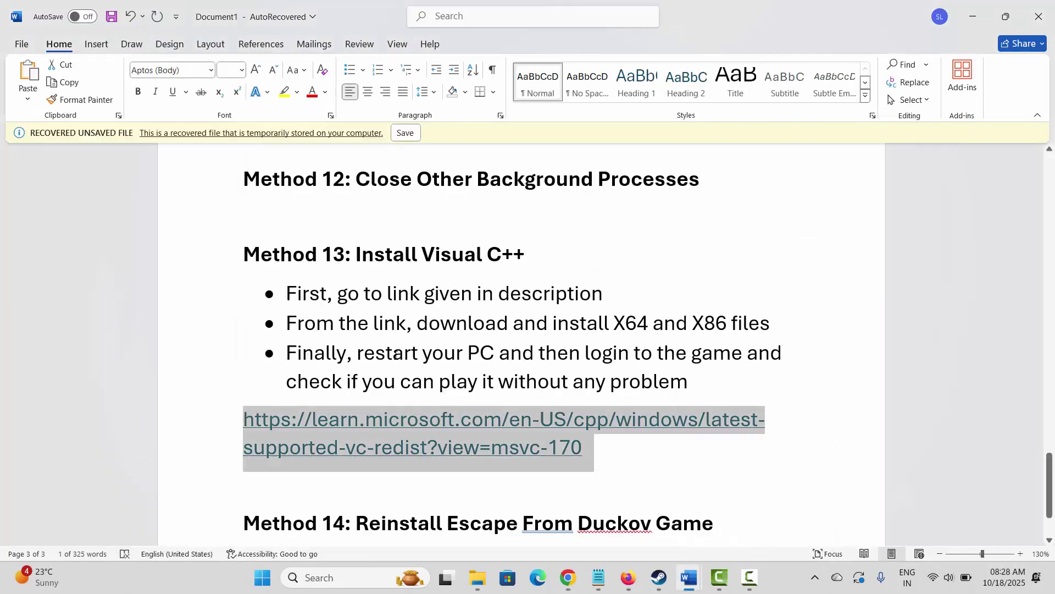
{"action": "scroll", "coordinate": [395, 355], "scroll_direction": "down", "scroll_amount": 3}
{"action": "left_click", "coordinate": [200, 431]}
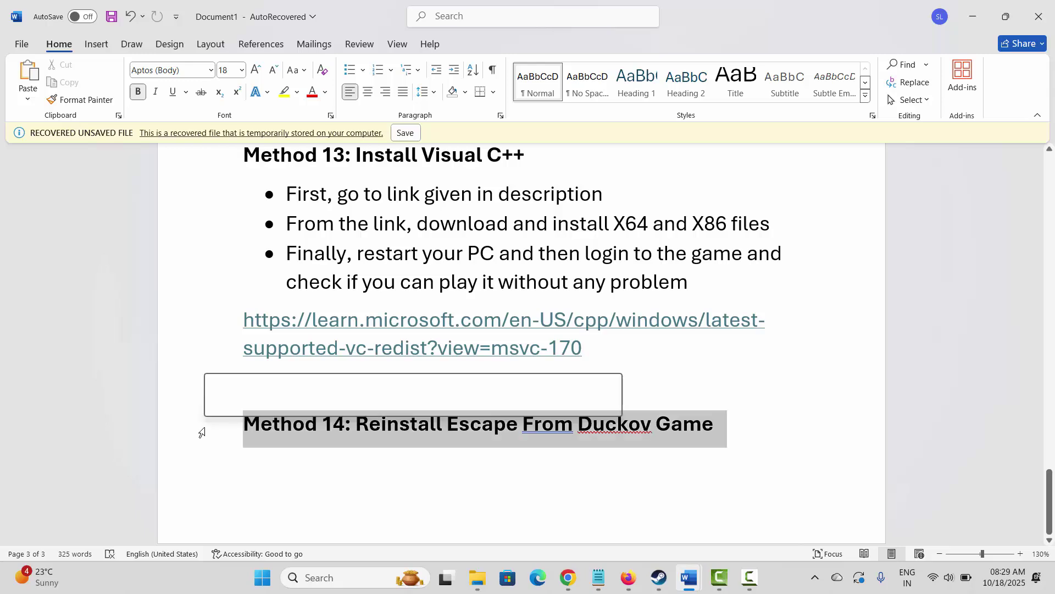
{"action": "mouse_move", "coordinate": [688, 581]}
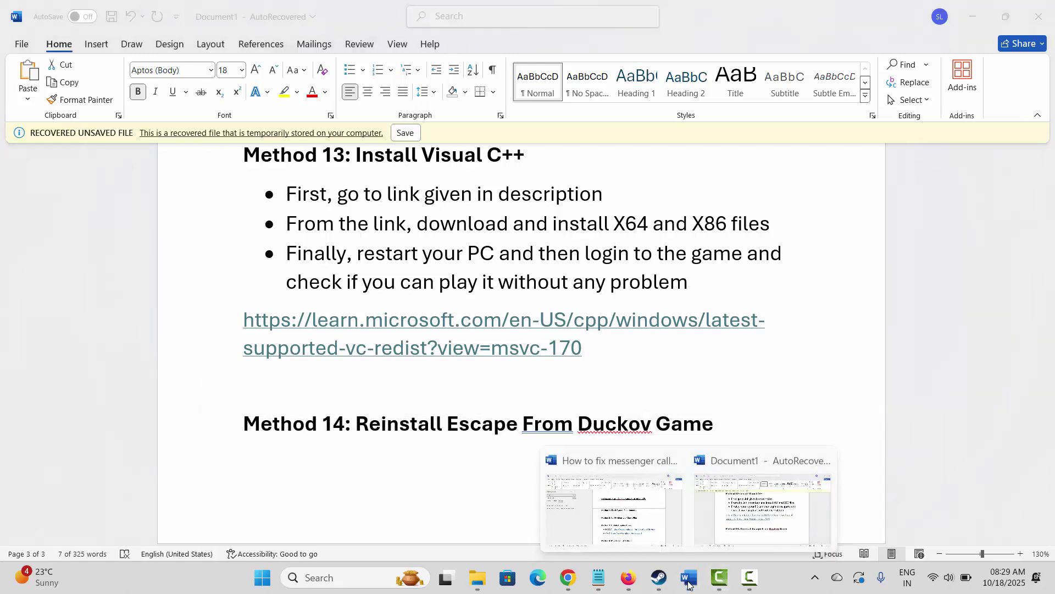
{"action": "left_click", "coordinate": [659, 577]}
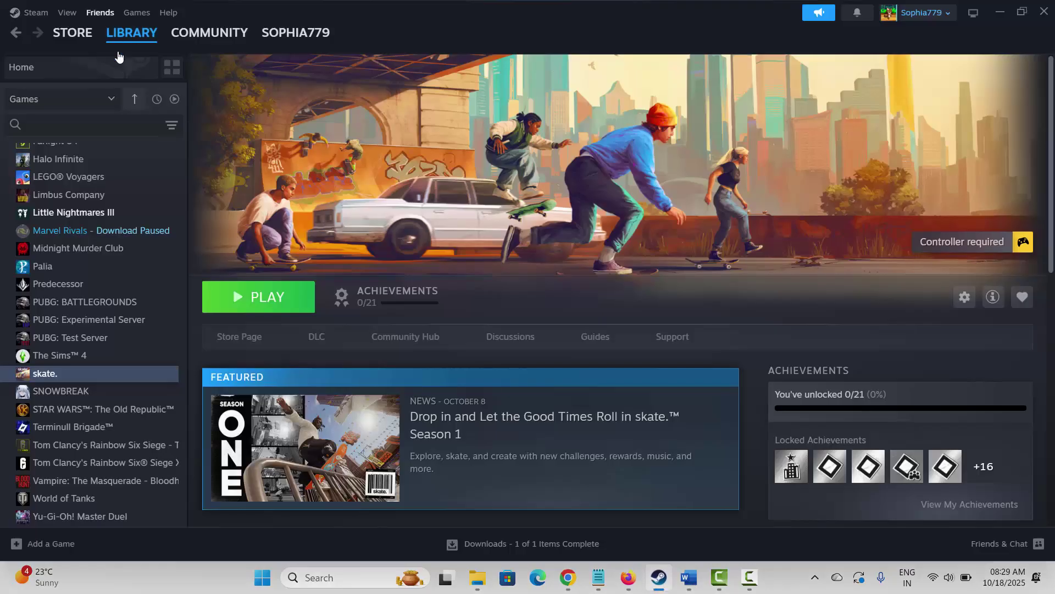
{"action": "right_click", "coordinate": [41, 375]}
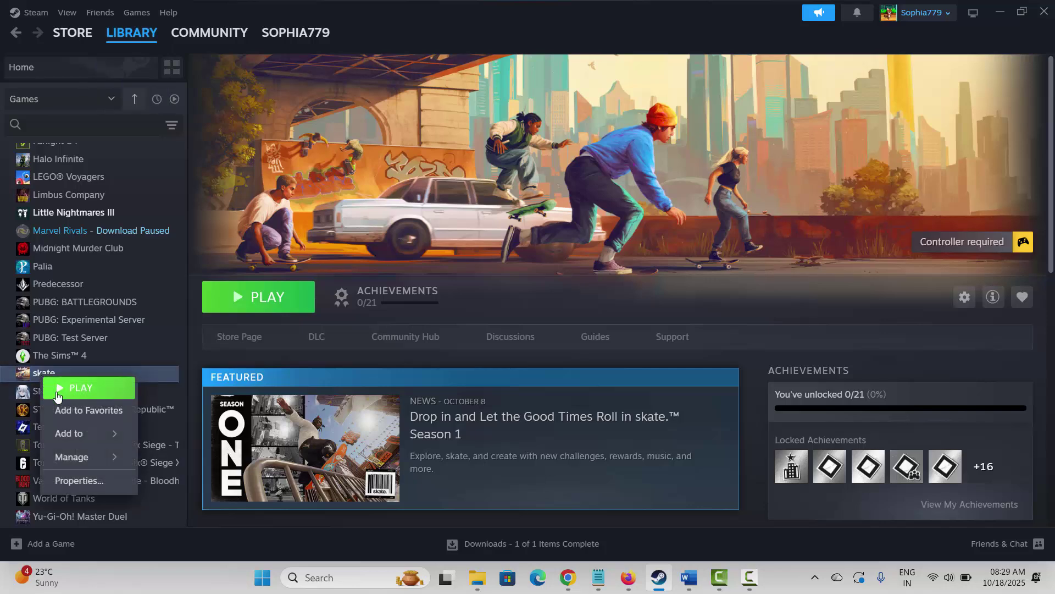
{"action": "mouse_move", "coordinate": [81, 464]}
{"action": "left_click", "coordinate": [170, 427]}
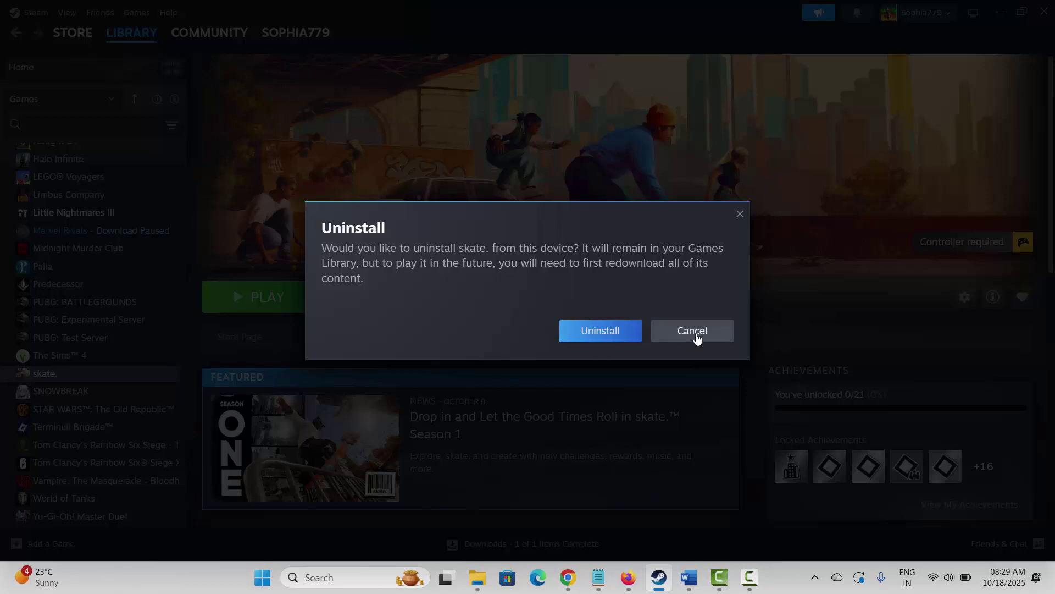
{"action": "left_click", "coordinate": [738, 216]}
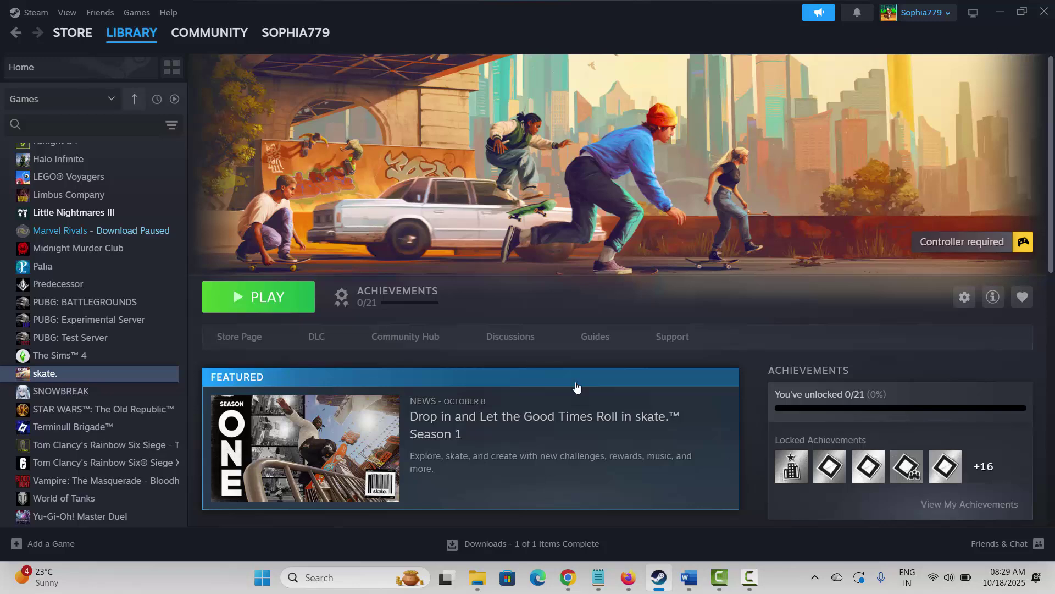
{"action": "left_click", "coordinate": [663, 581]}
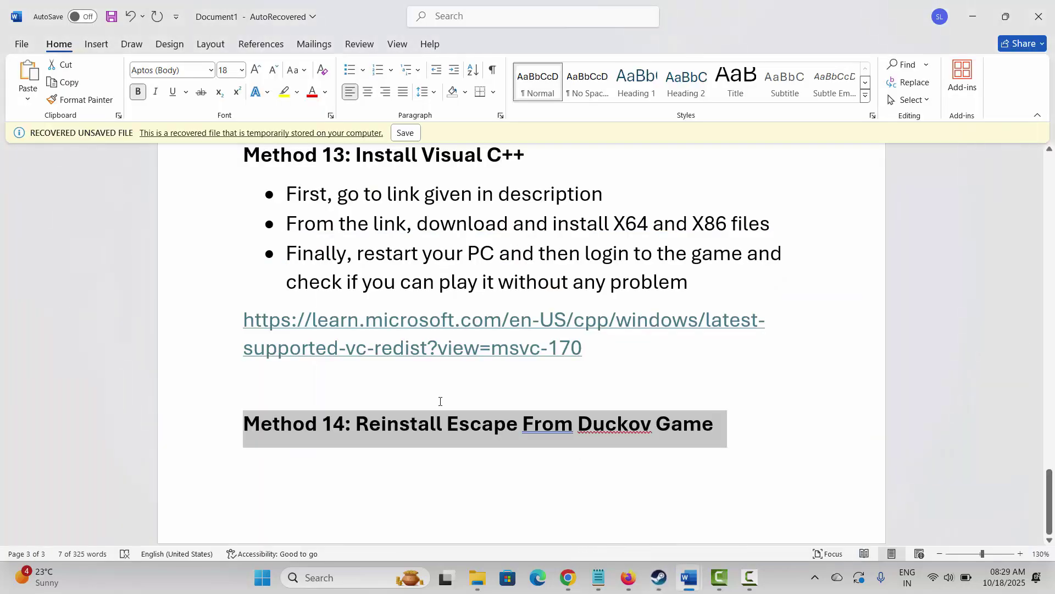
{"action": "left_click", "coordinate": [455, 427]}
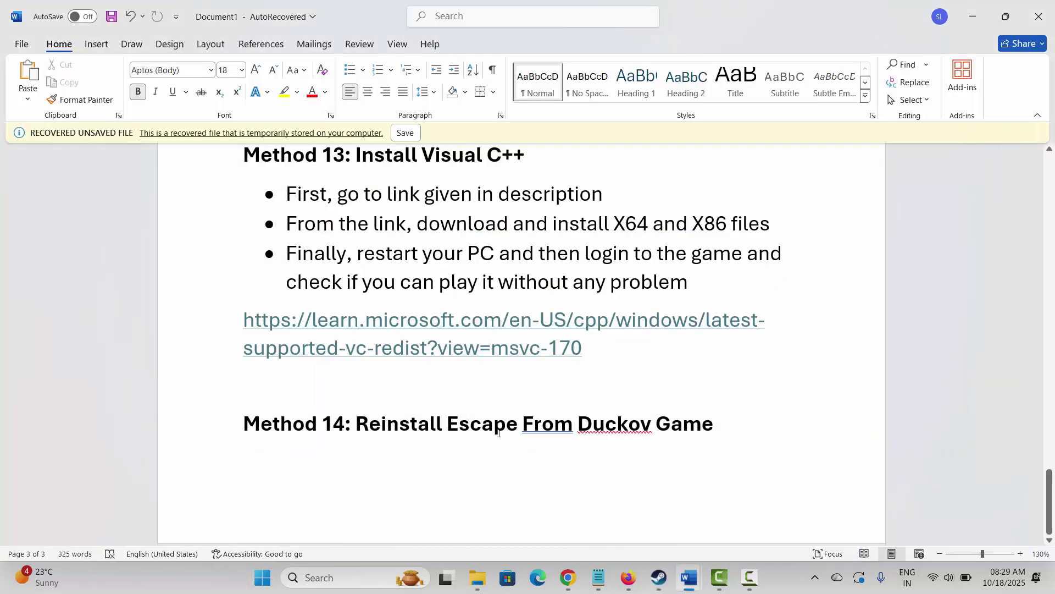